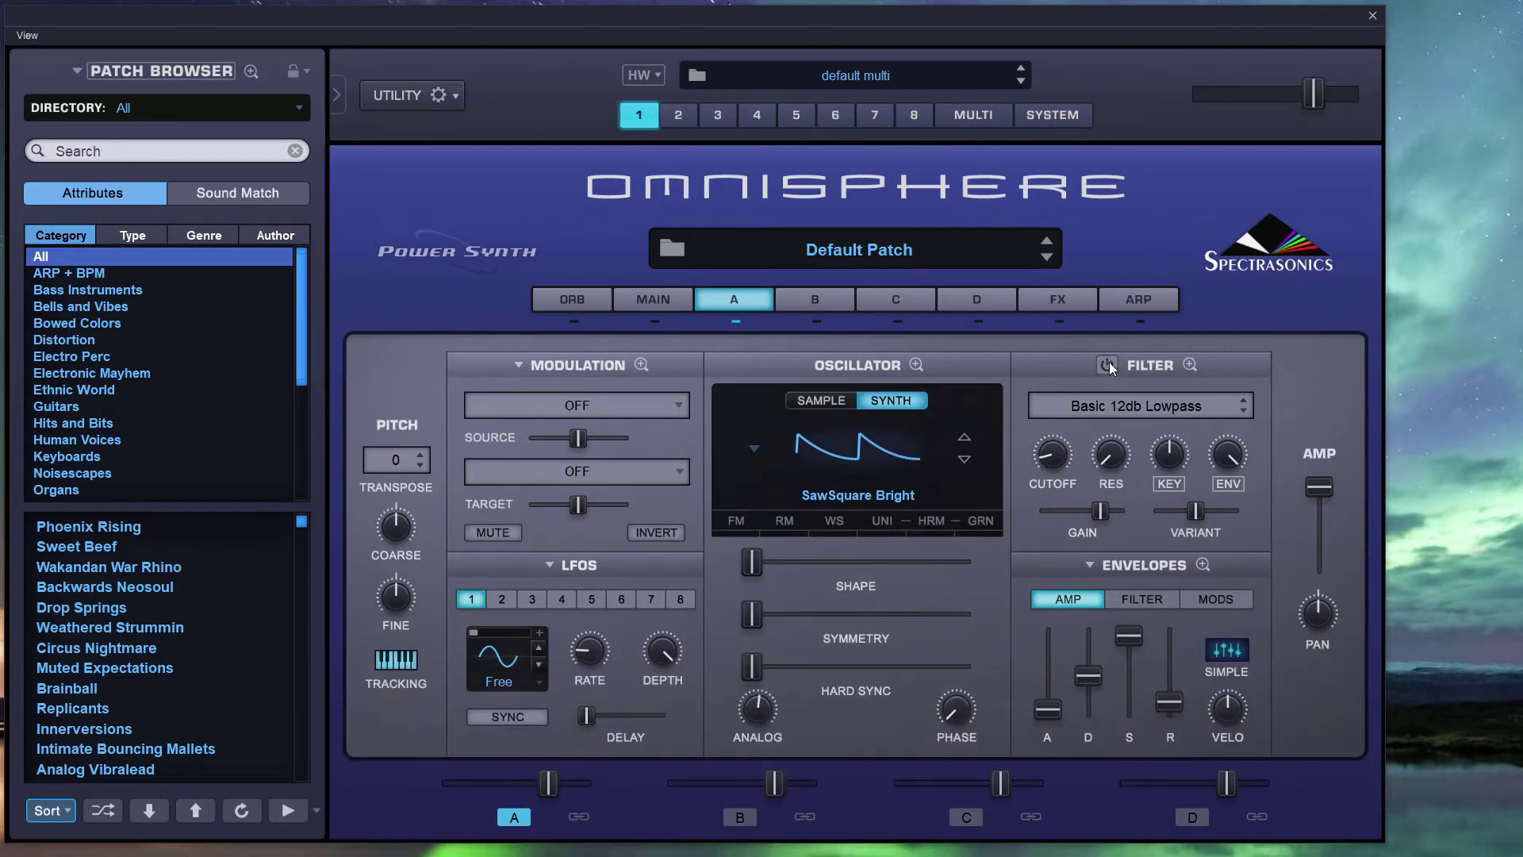
Enable the filter for layer A and load the Rich and Moogie3 lowpass filter preset.
click(1108, 365)
click(1090, 418)
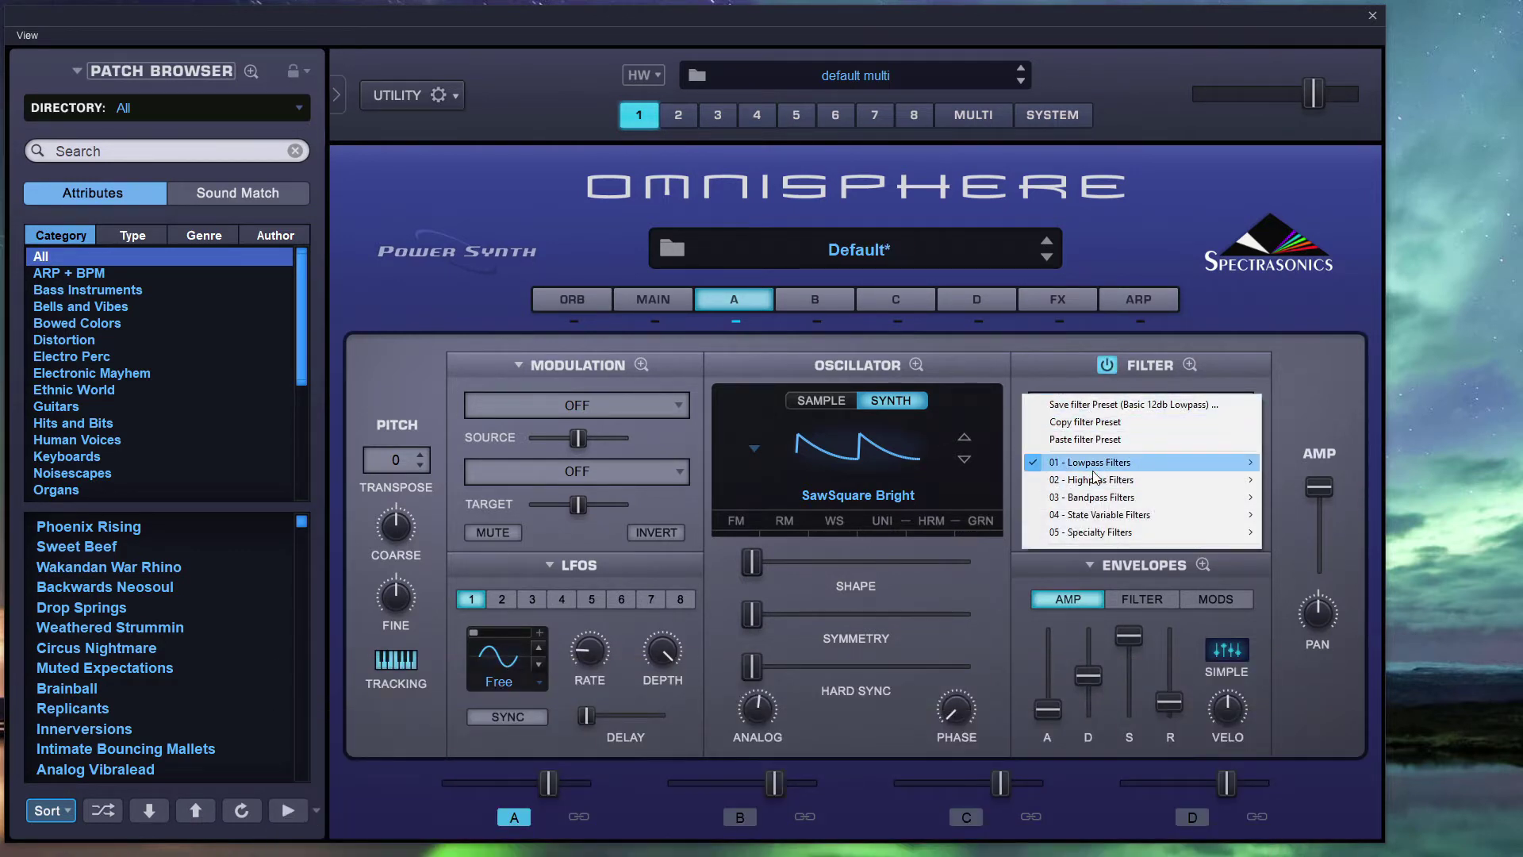
mouse_move(1095, 465)
click(1480, 476)
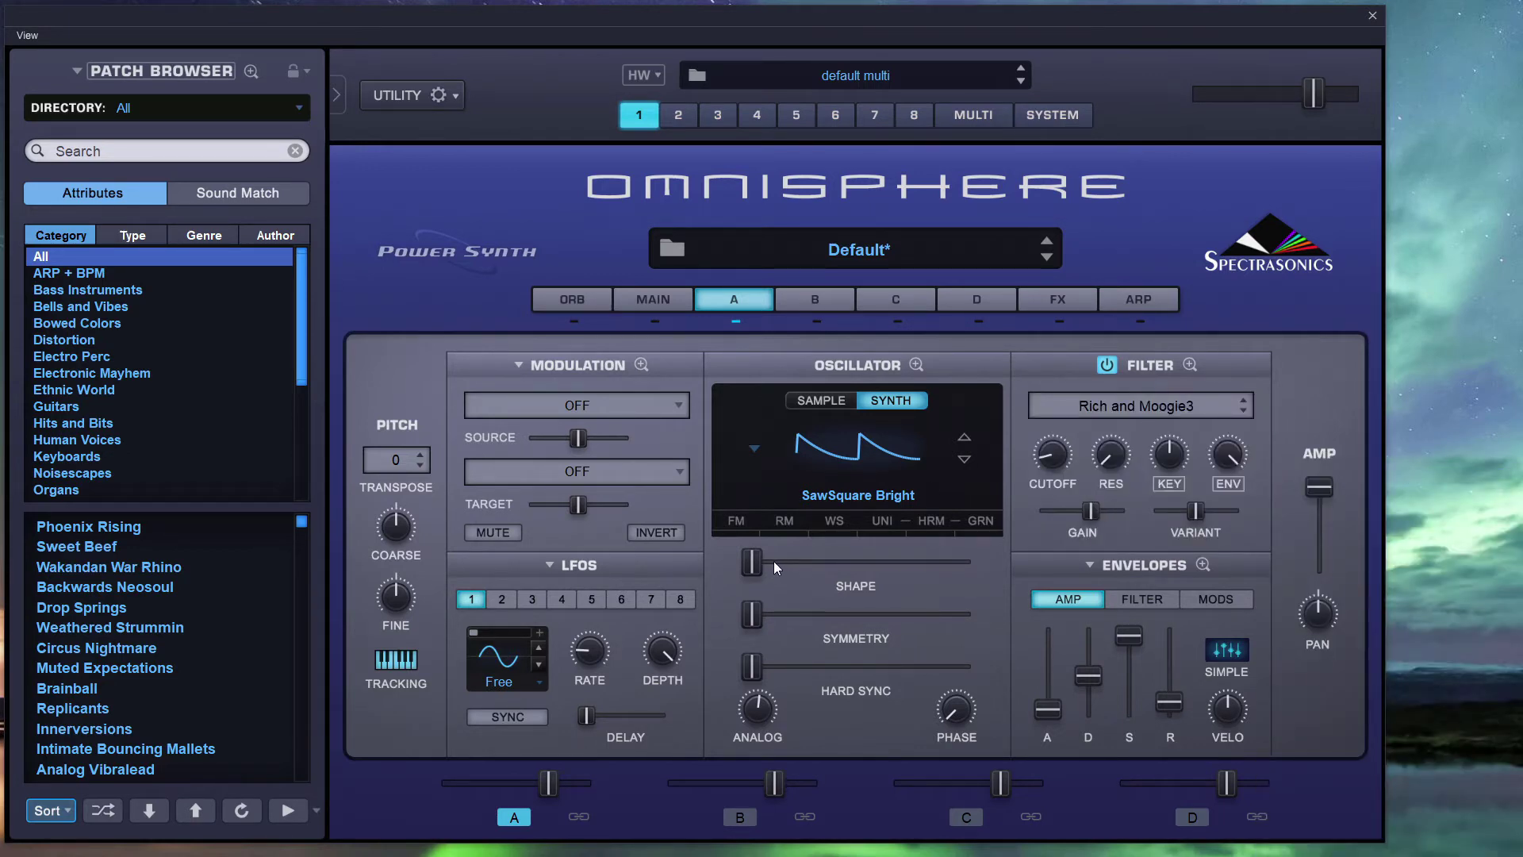
Raise the oscillator's Shape, Symmetry and Hard Sync slightly above their minimum.
drag(755, 558, 793, 563)
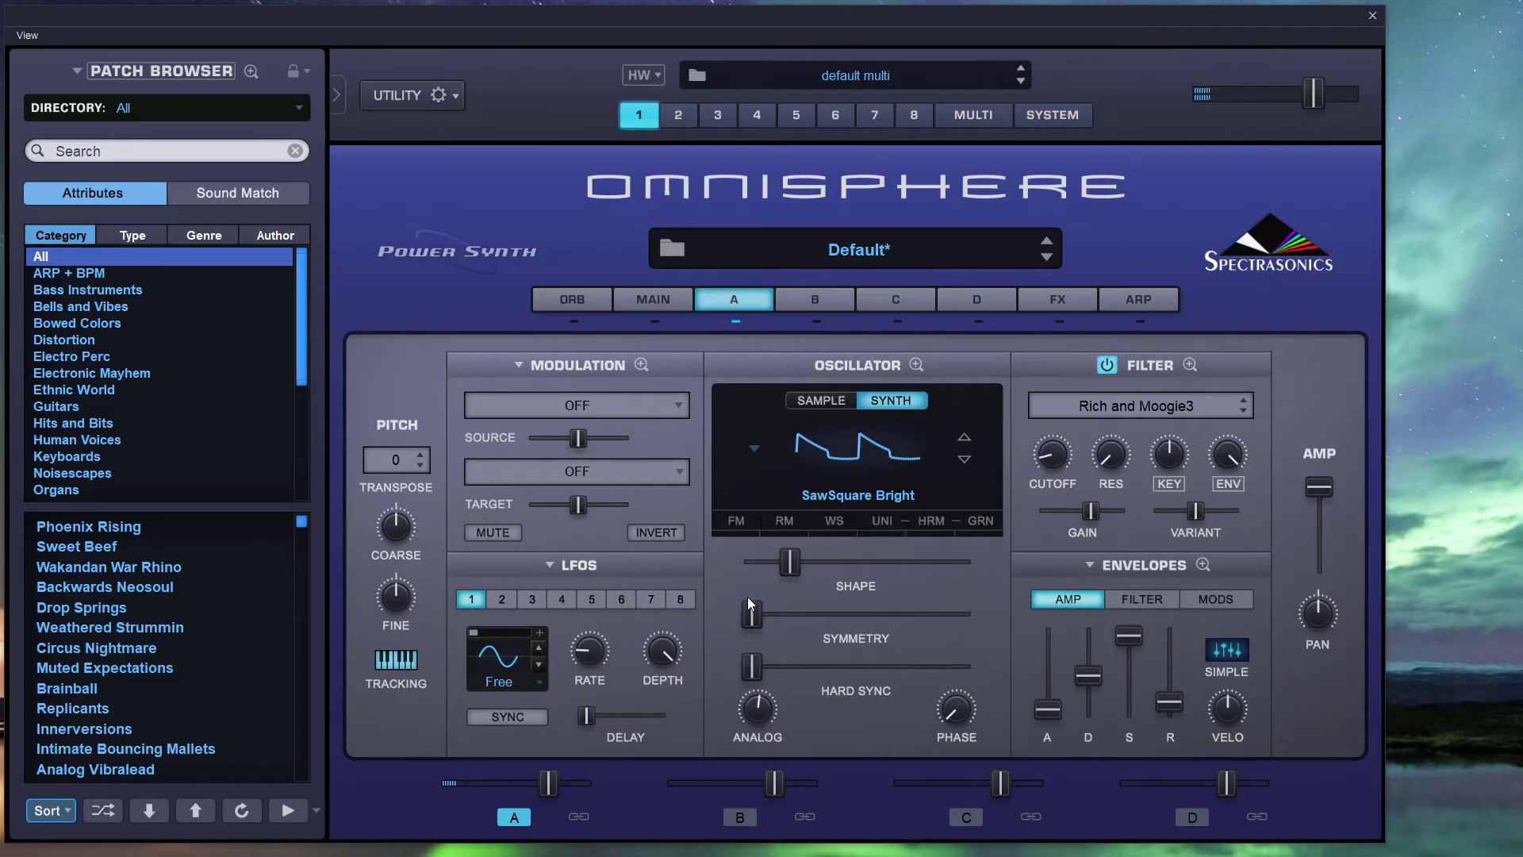
drag(752, 613, 778, 614)
drag(752, 666, 768, 670)
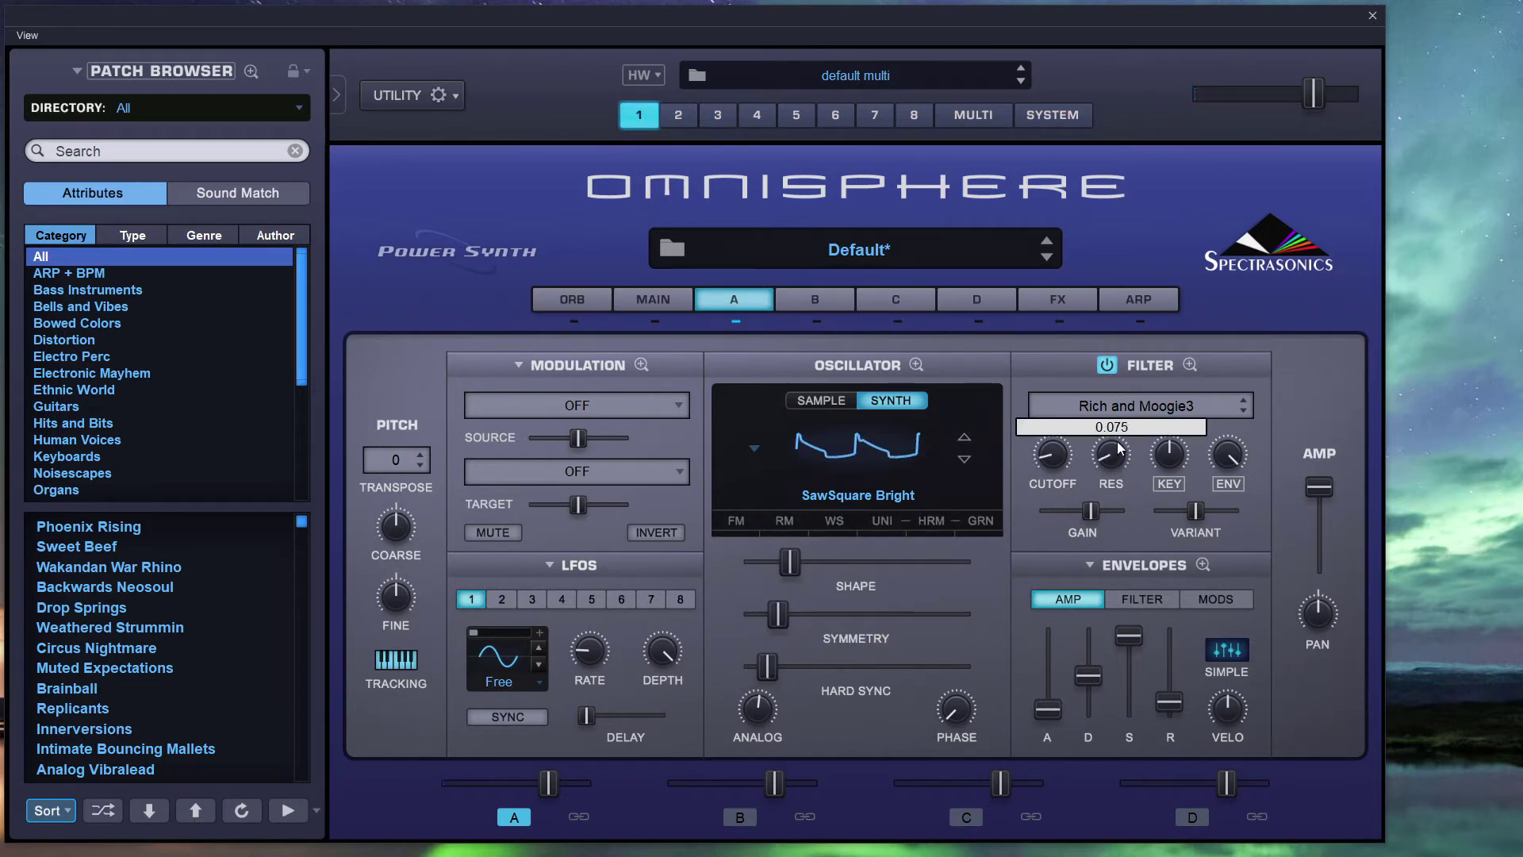
Adjust the filter resonance and bring up the filter envelope settings.
drag(1116, 441, 1113, 500)
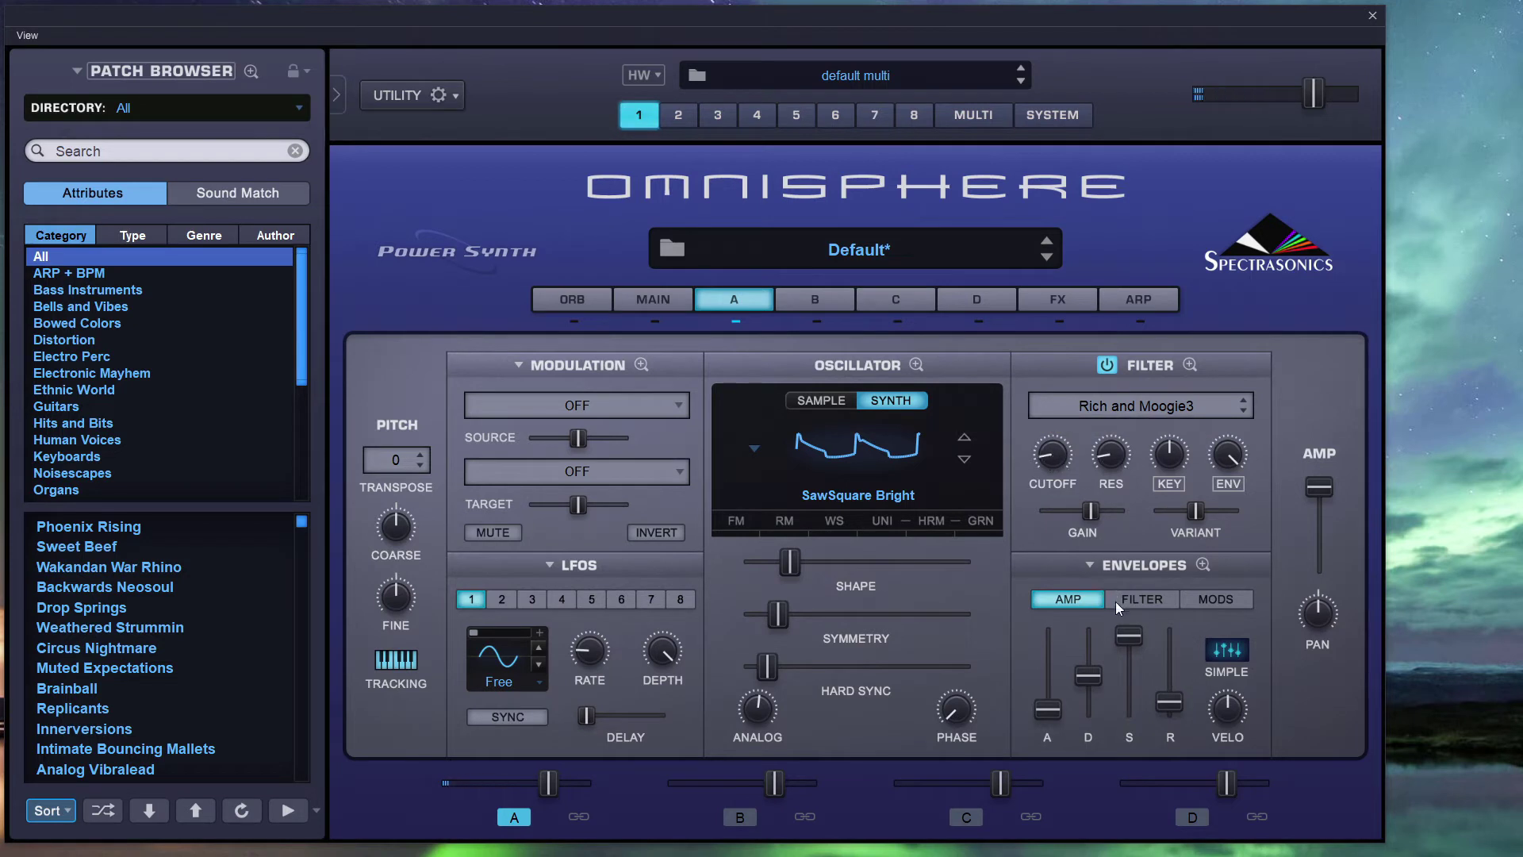
drag(1120, 636, 1171, 697)
click(1149, 603)
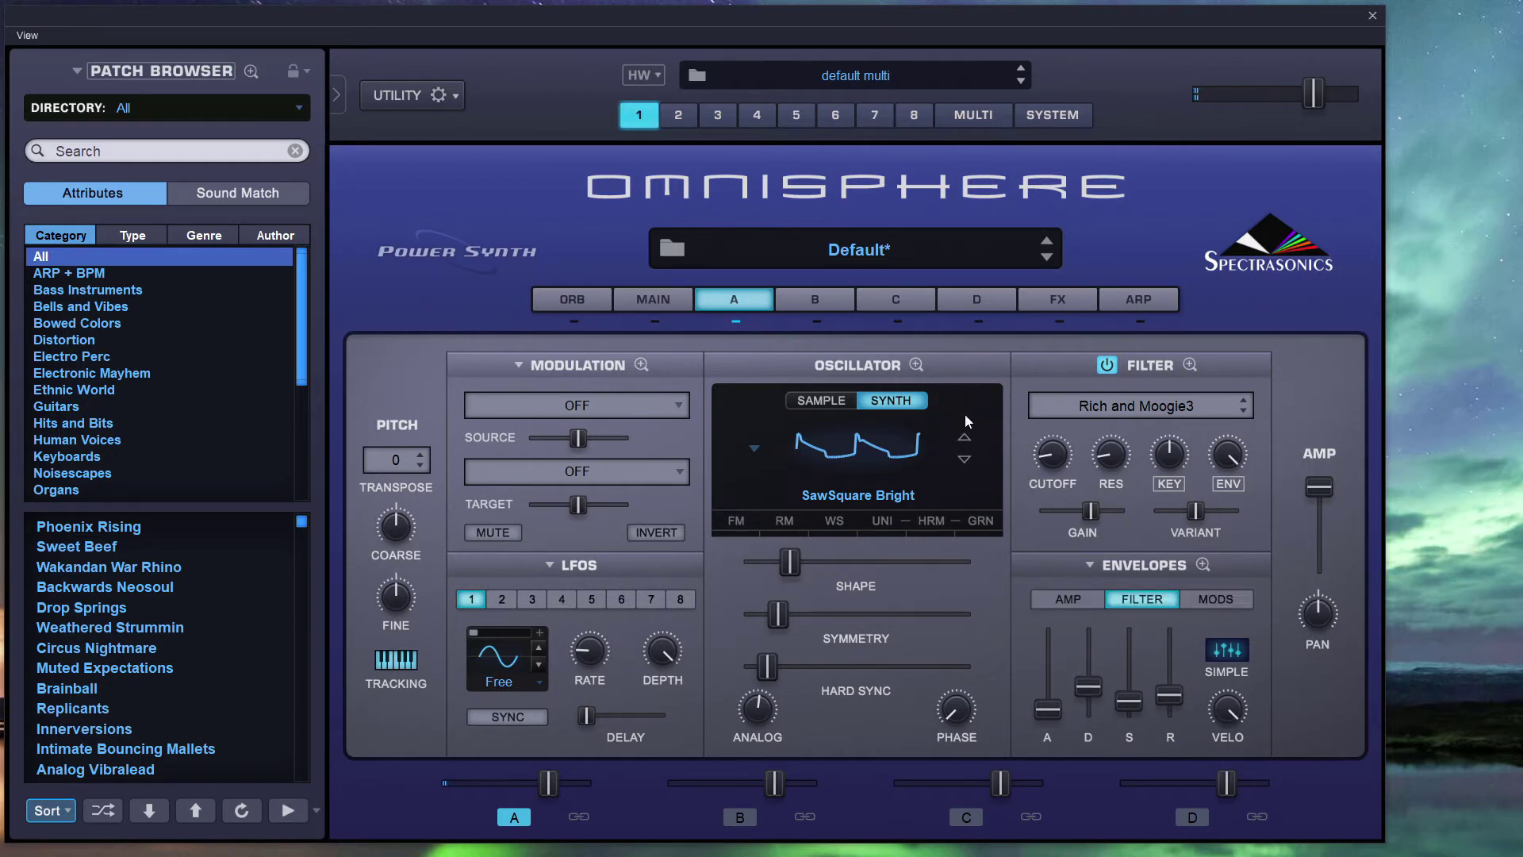
Open the oscillator's Unison settings in the zoomed view and enable Unison.
click(887, 533)
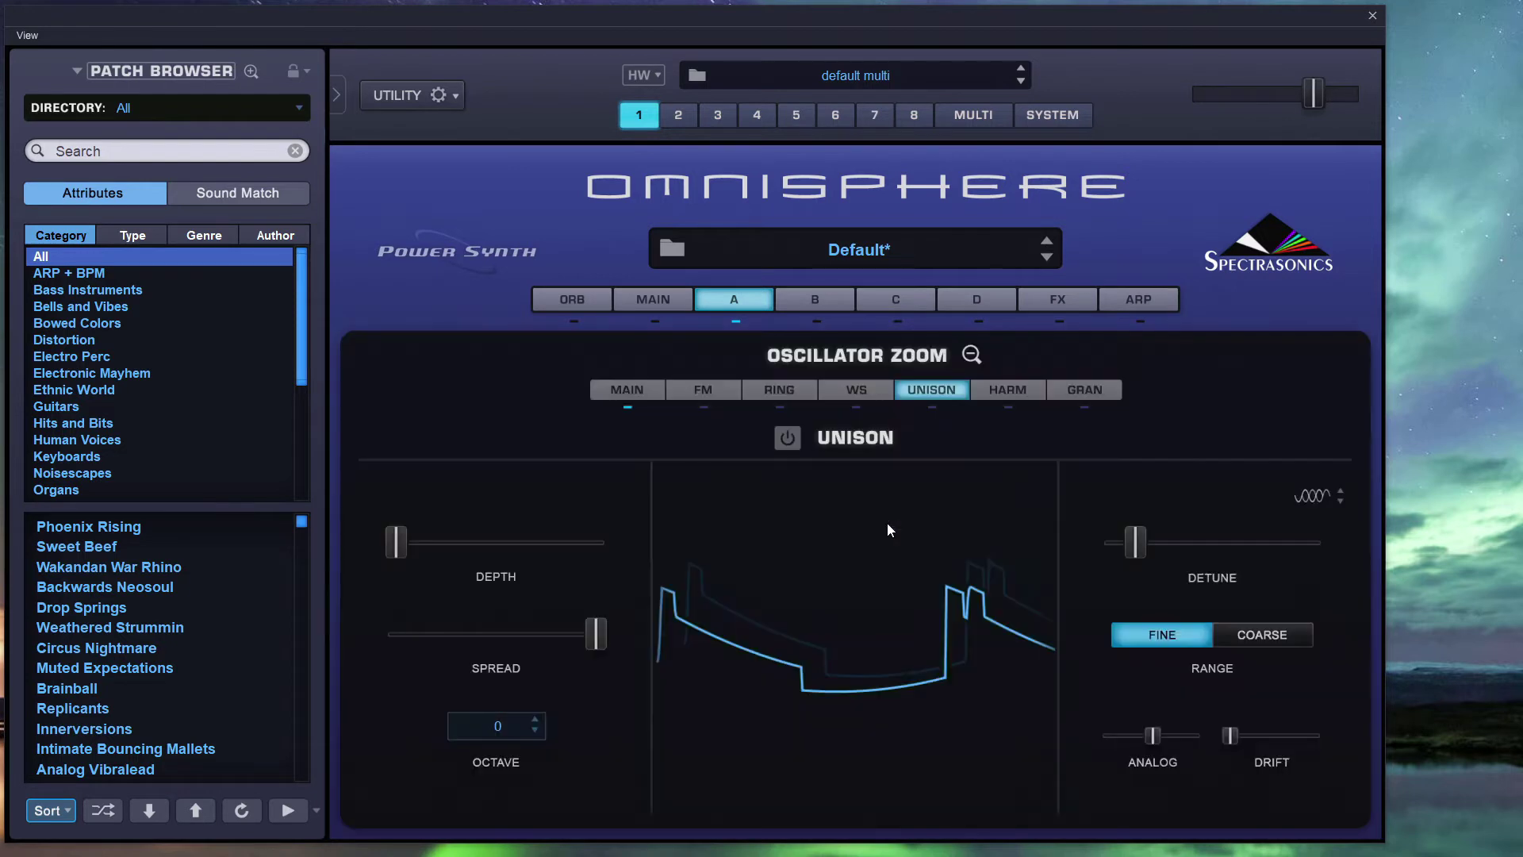
click(795, 443)
mouse_move(397, 541)
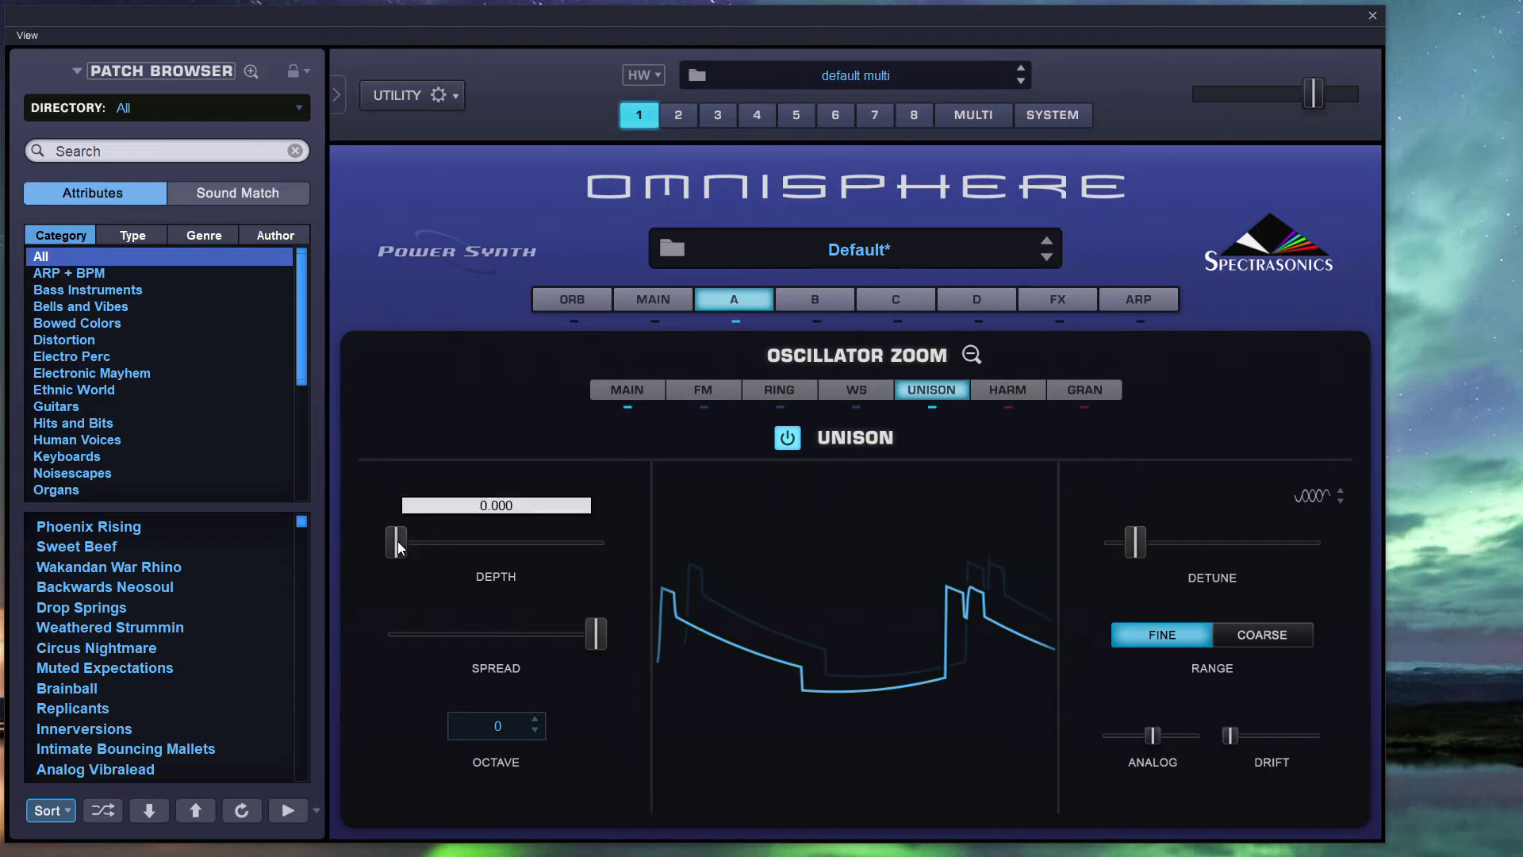
Sweep the unison depth from zero up to its maximum and back down to zero.
mouse_move(398, 545)
mouse_down()
mouse_move(614, 544)
mouse_move(390, 522)
mouse_move(608, 541)
mouse_move(392, 539)
mouse_move(606, 546)
mouse_move(384, 521)
mouse_up()
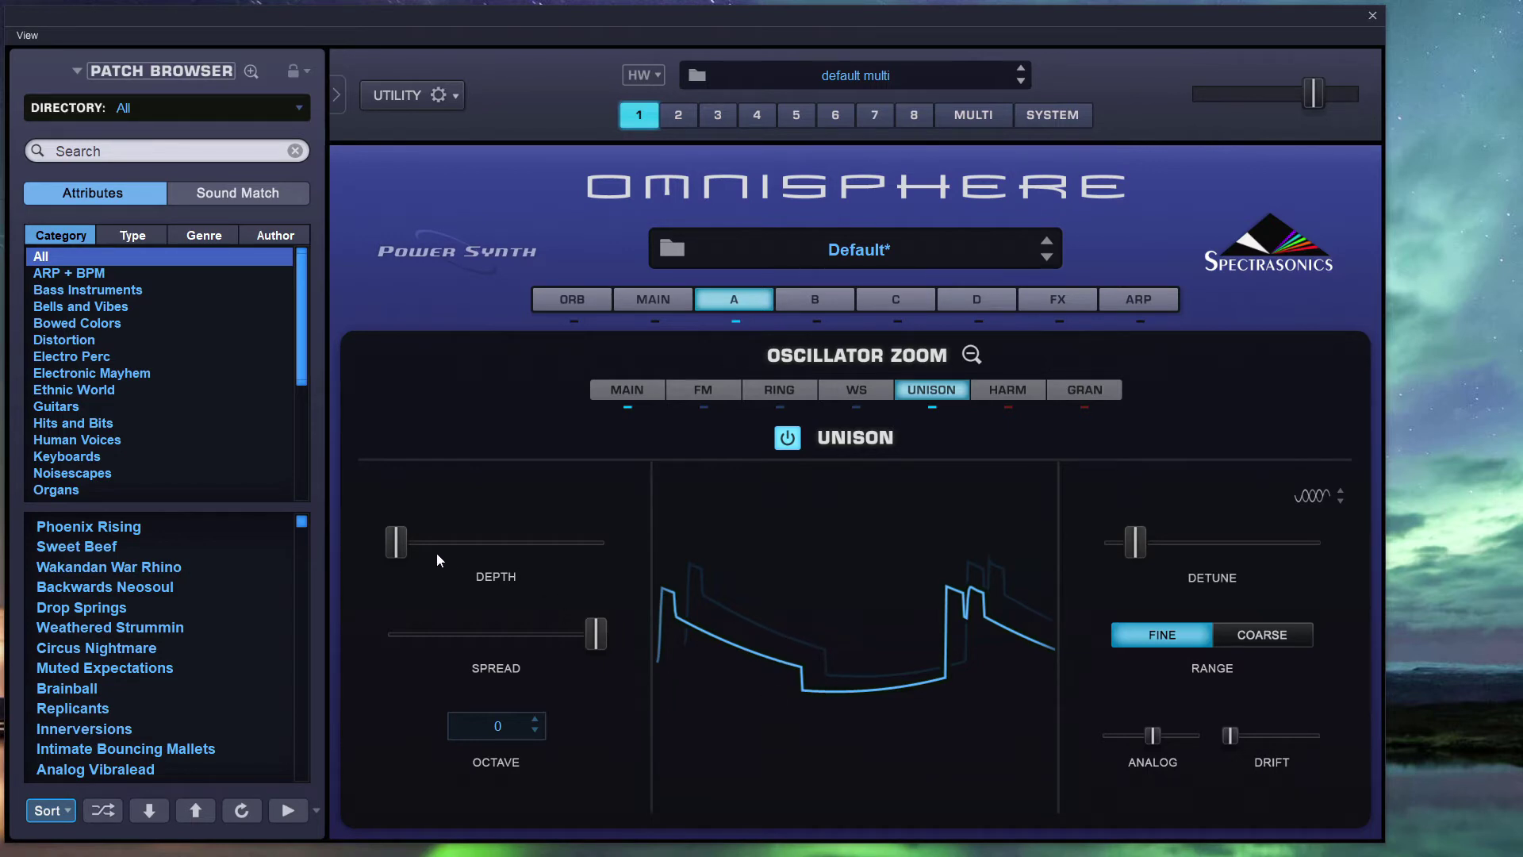
drag(403, 541, 706, 569)
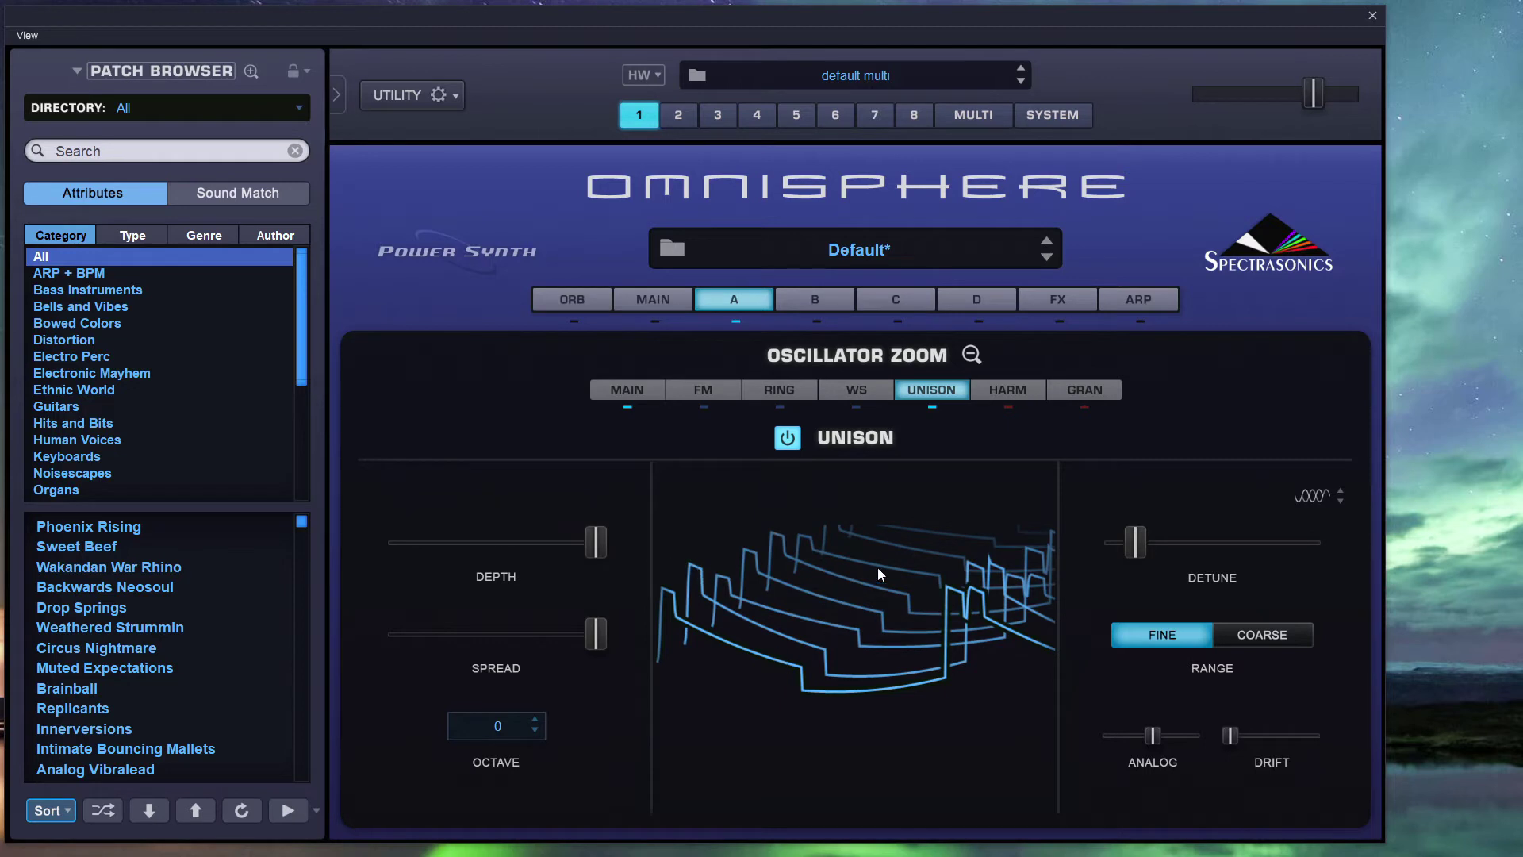
drag(605, 535, 354, 522)
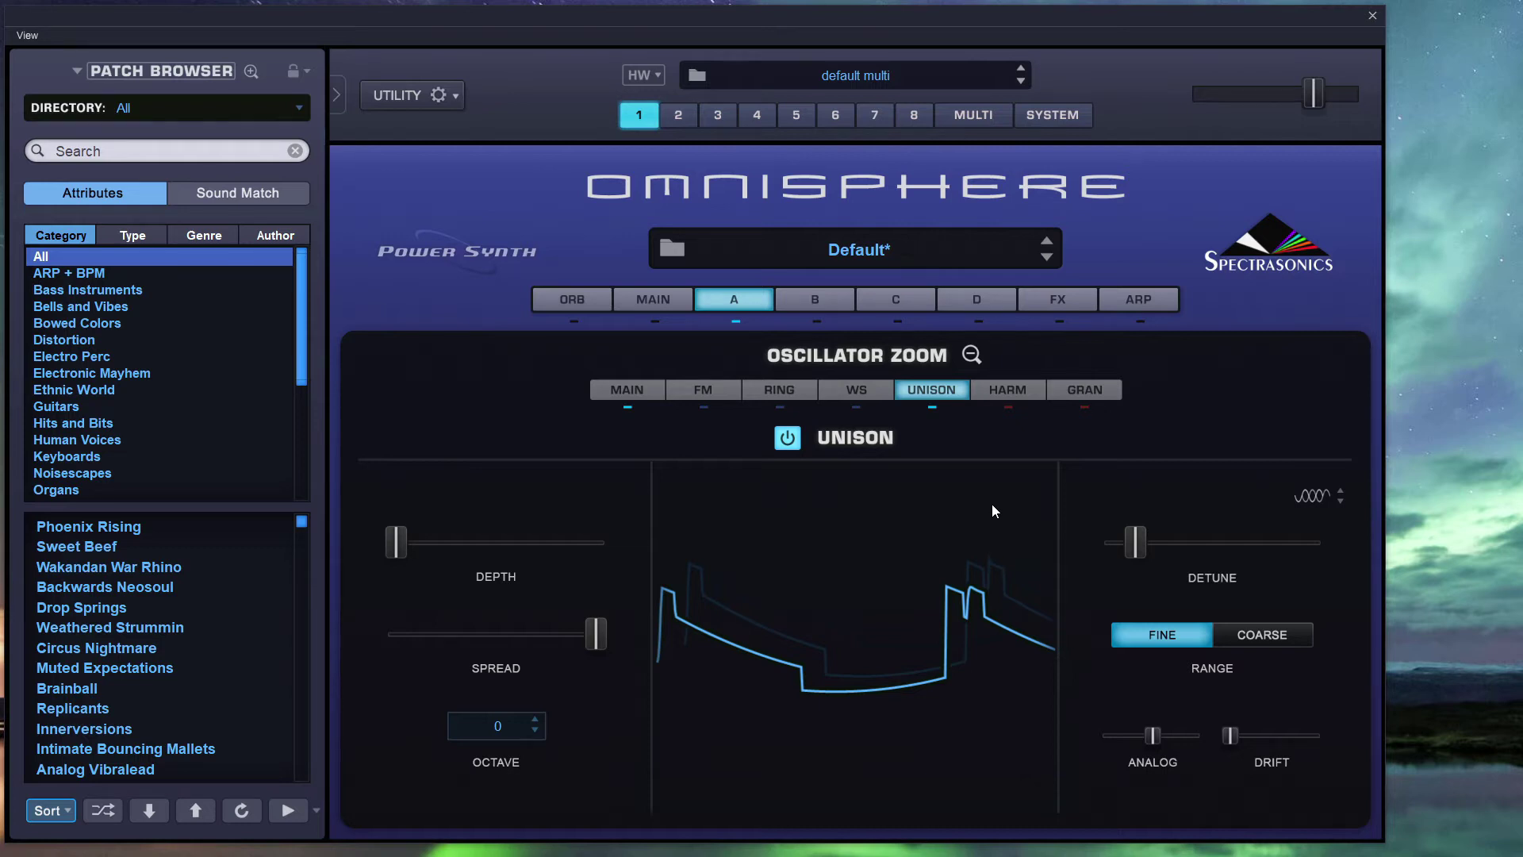
Modulate the unison depth with an LFO and raise the modulation source amount to its maximum.
right_click(402, 540)
mouse_move(560, 585)
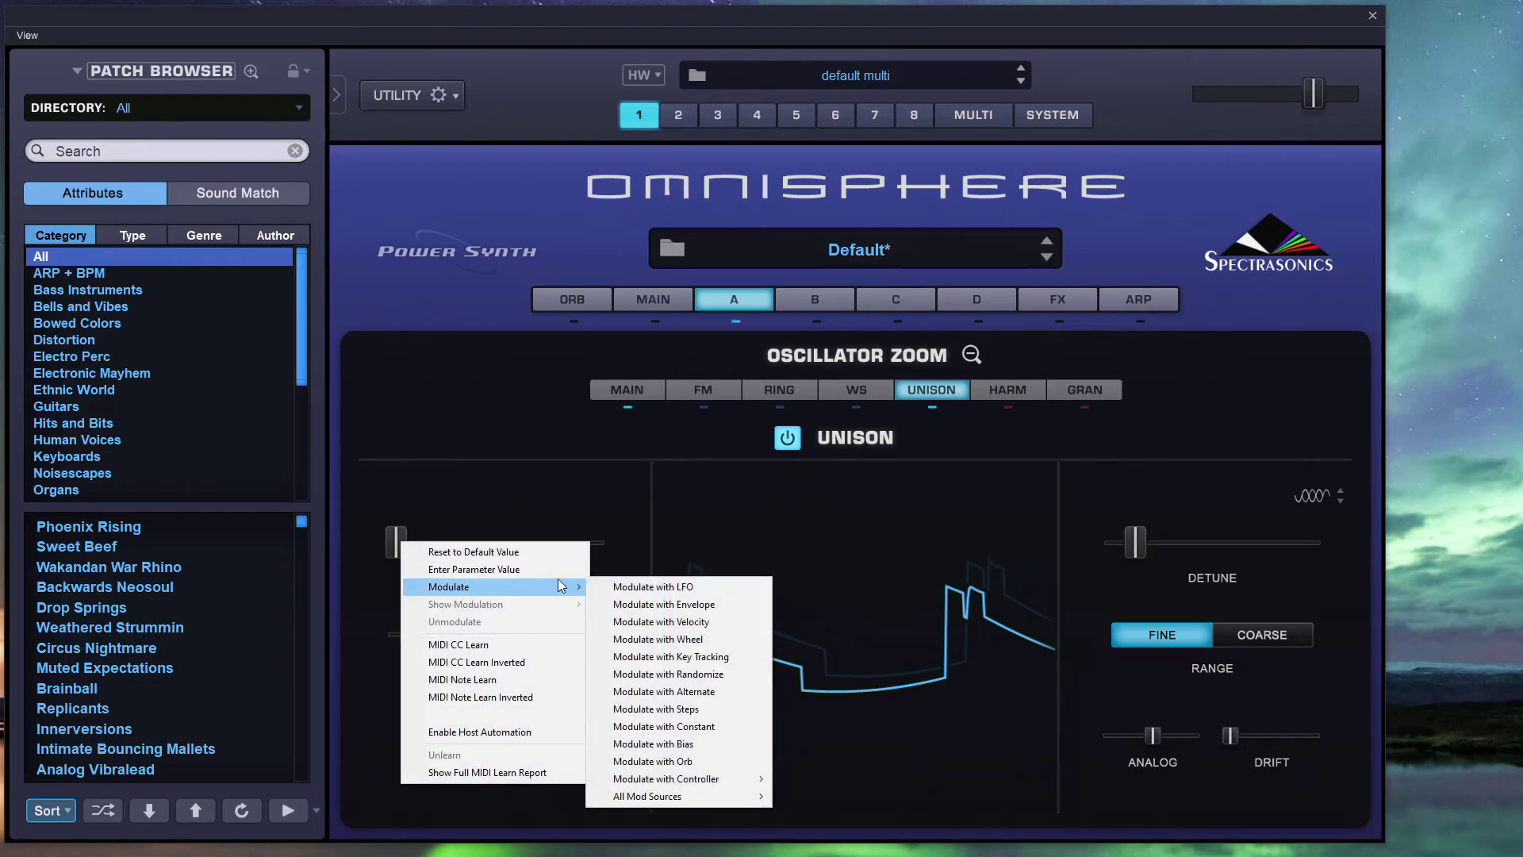
click(617, 586)
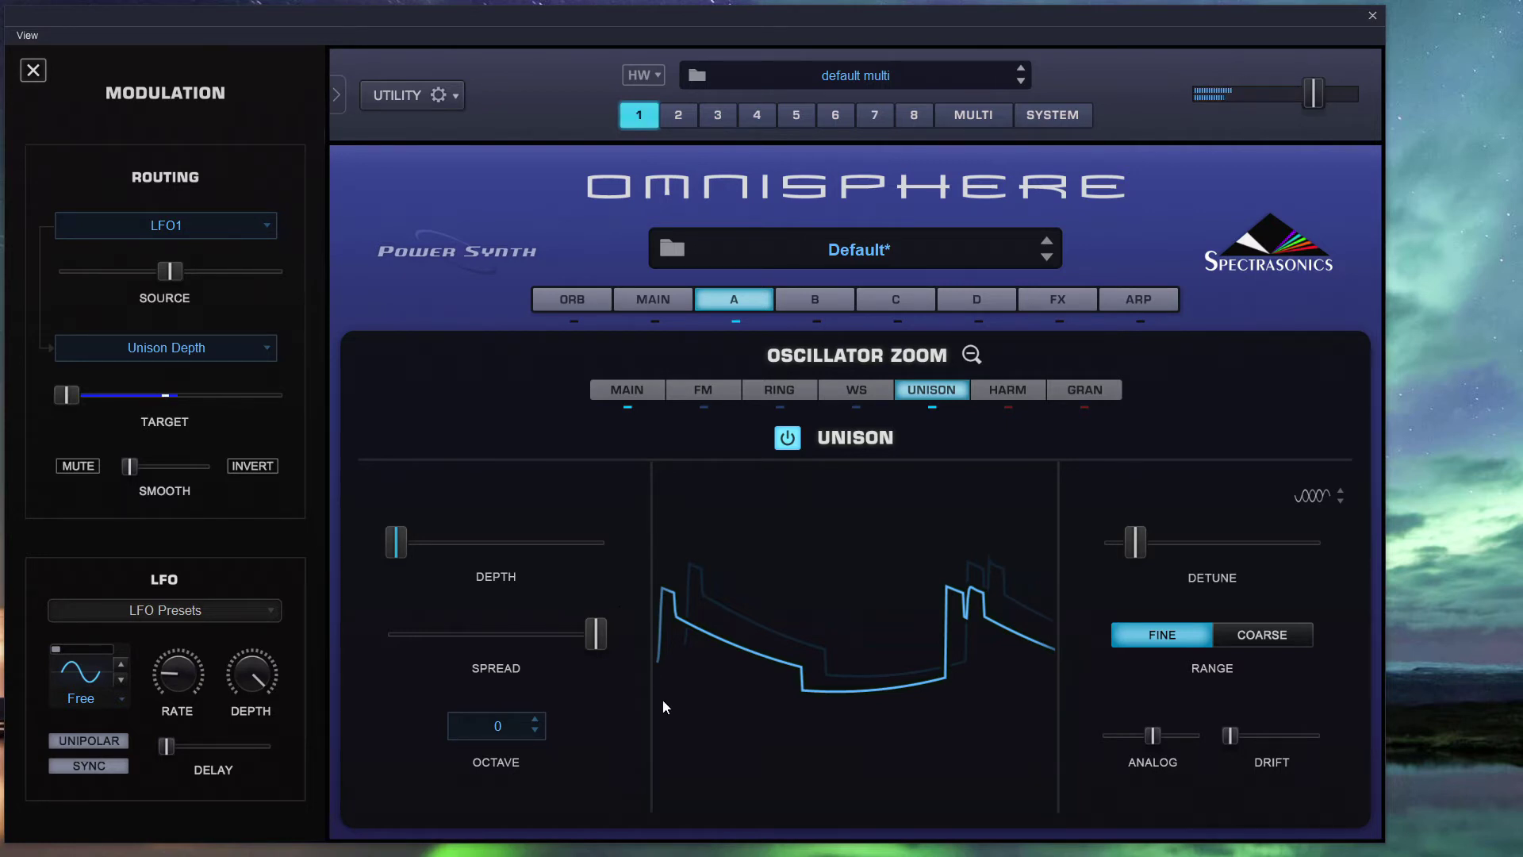
drag(176, 272, 351, 265)
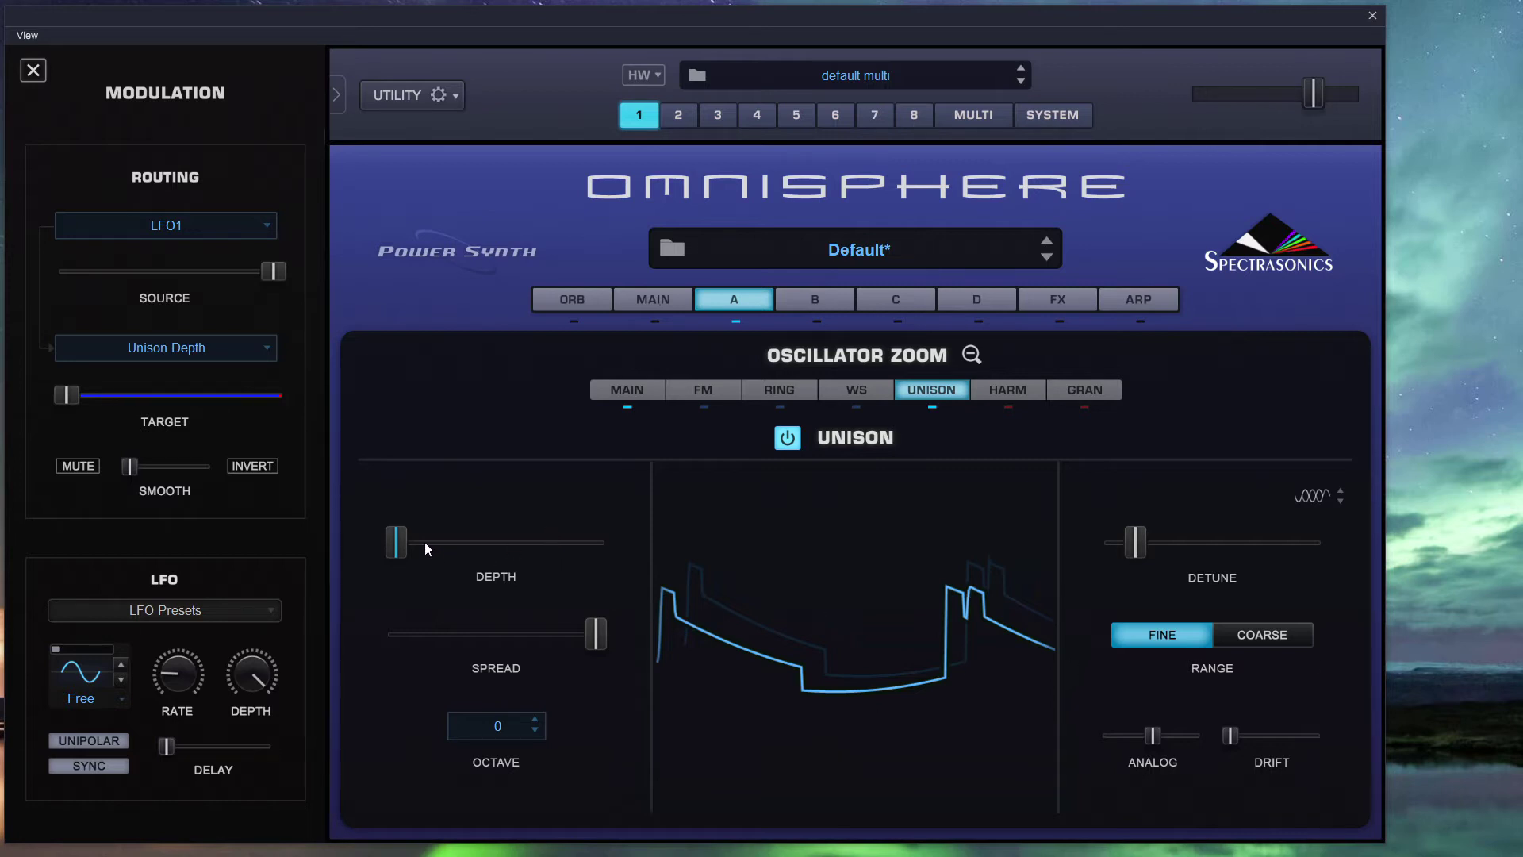
Remove the modulation from the unison depth and raise the depth to near its maximum.
right_click(403, 544)
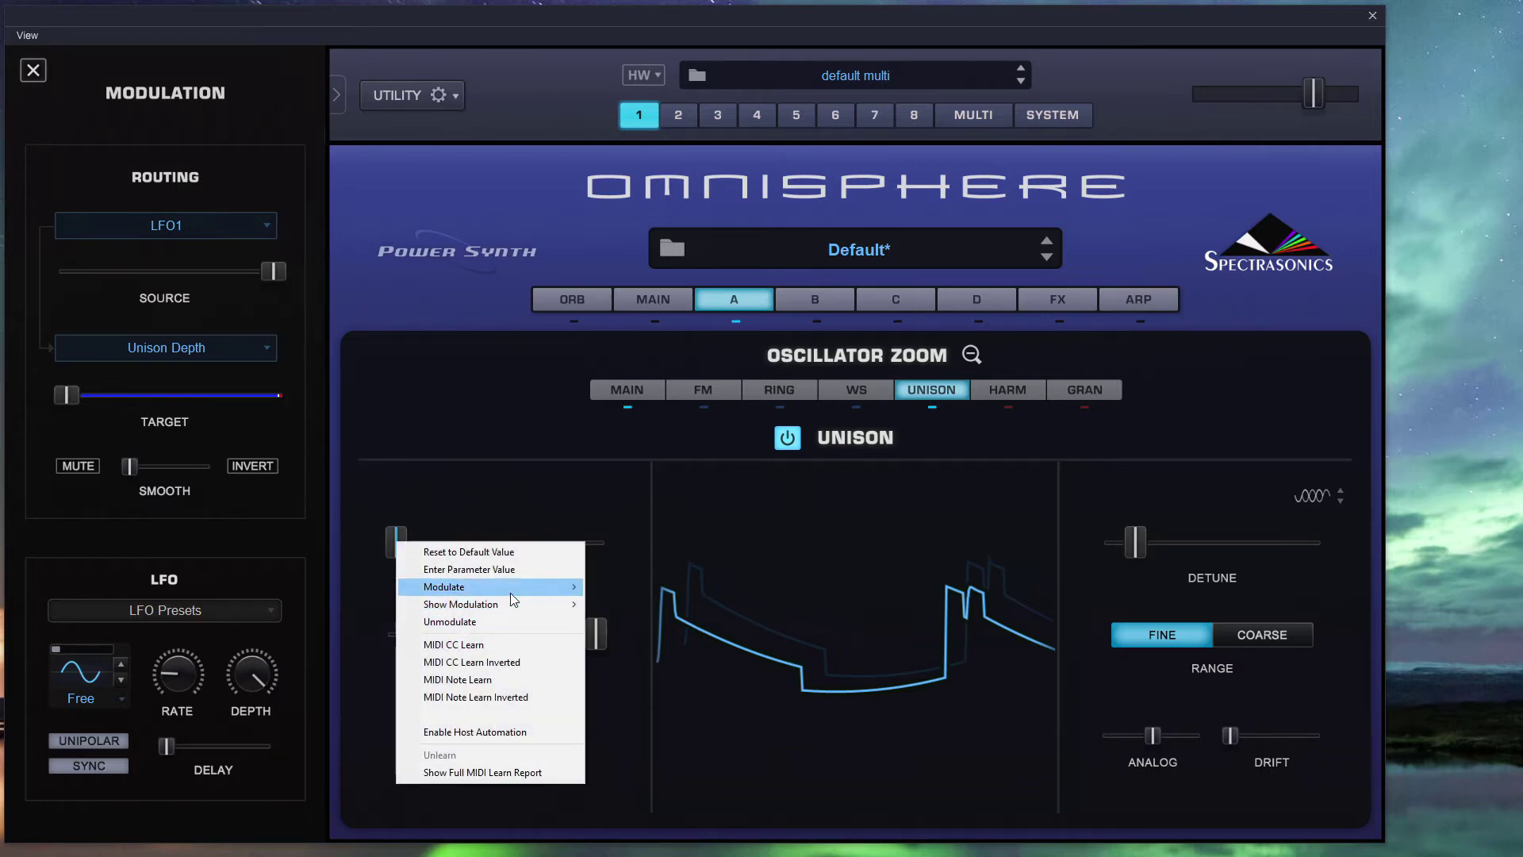
click(511, 621)
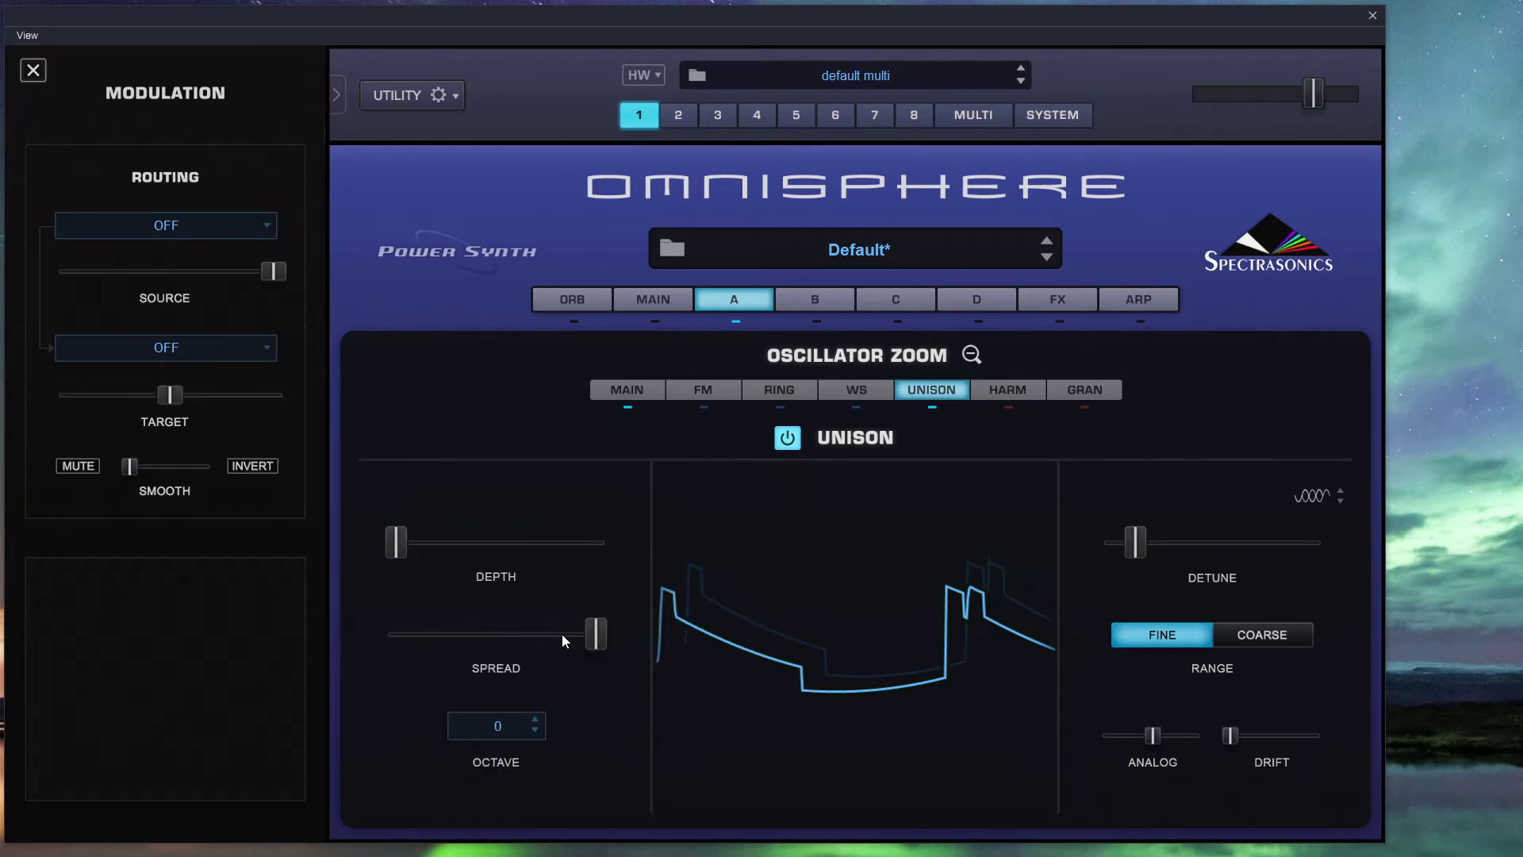
drag(395, 542, 582, 544)
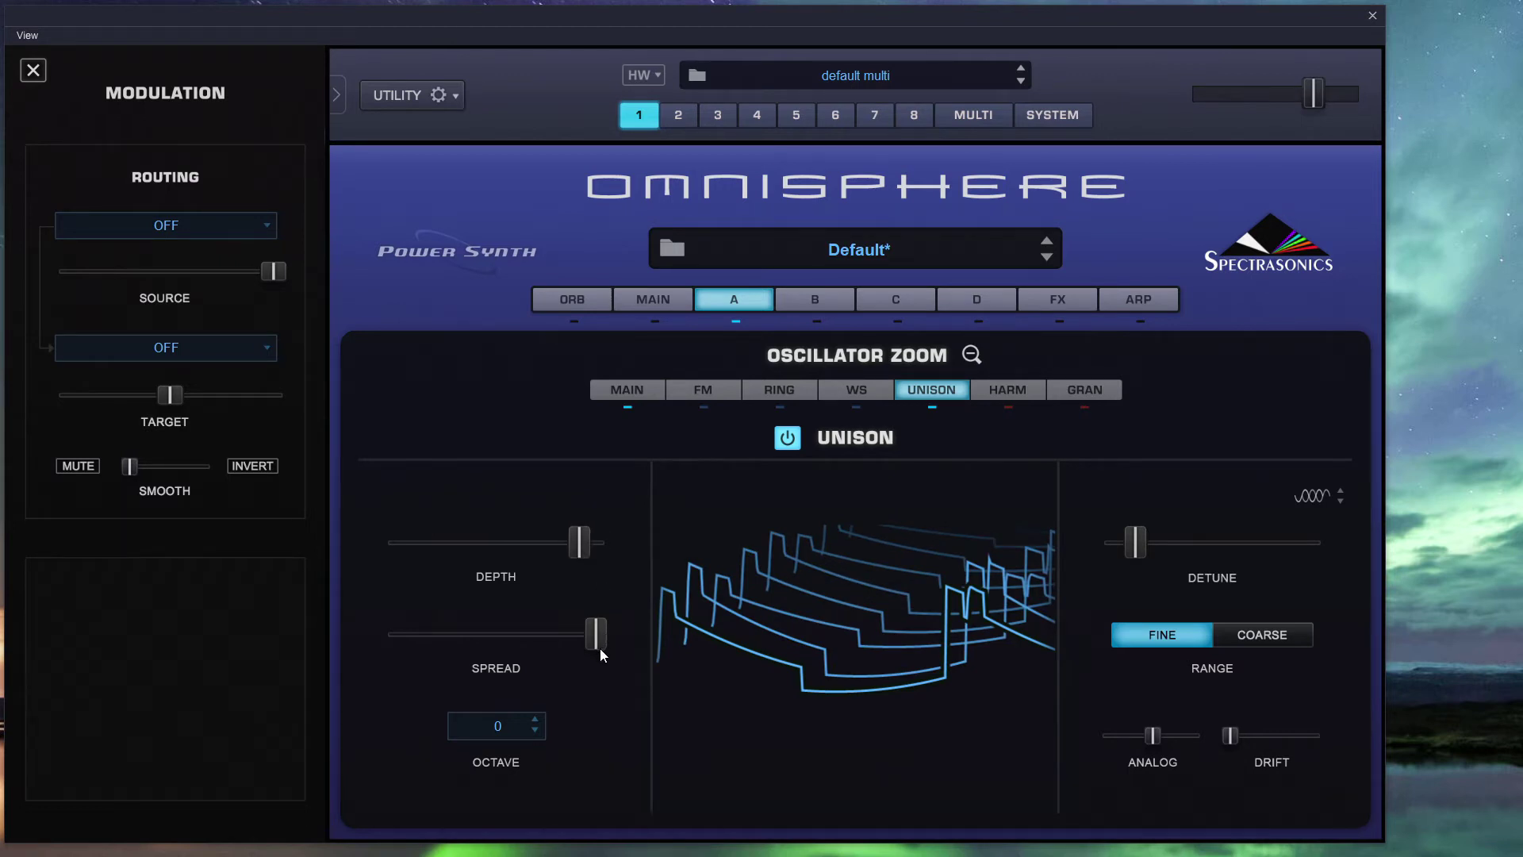
Lower the unison spread to zero and bring it back up near maximum, and set the unison octave to -1.
mouse_move(598, 649)
mouse_down()
mouse_move(362, 622)
mouse_move(584, 646)
mouse_move(379, 622)
mouse_up()
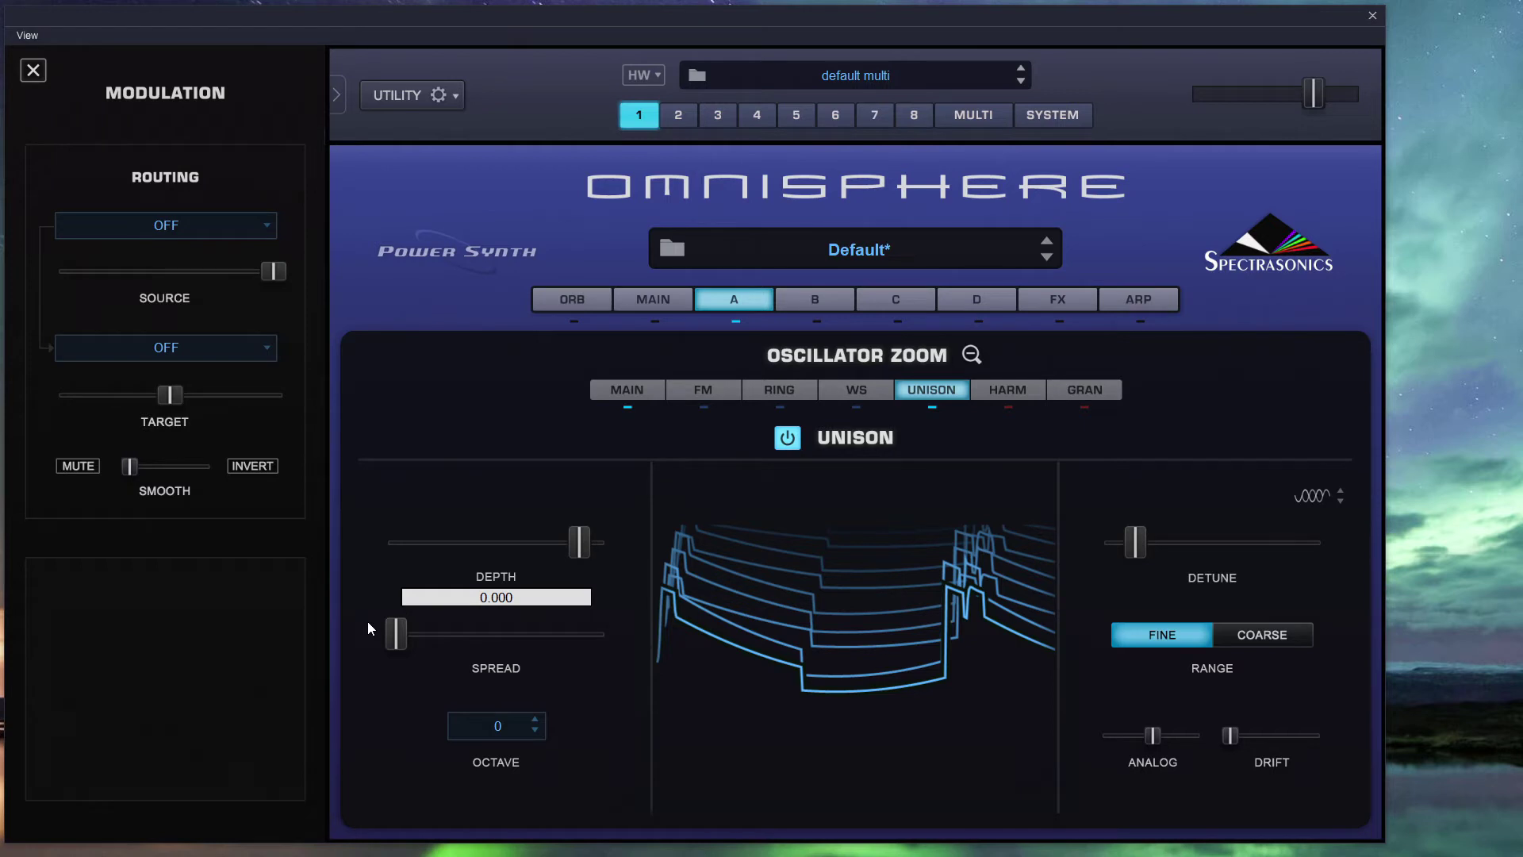
drag(369, 622, 569, 641)
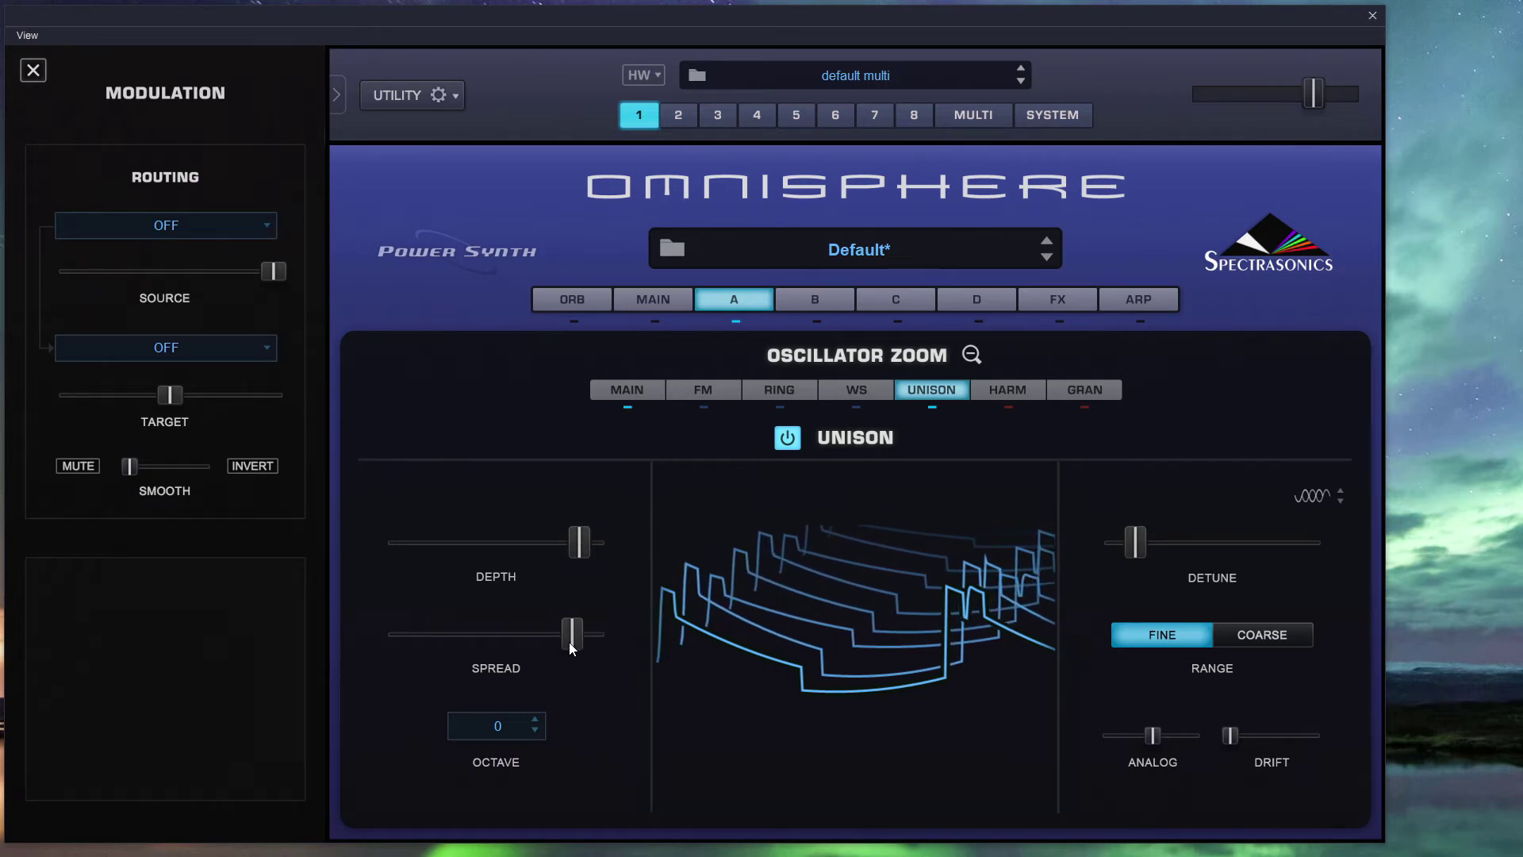
click(502, 731)
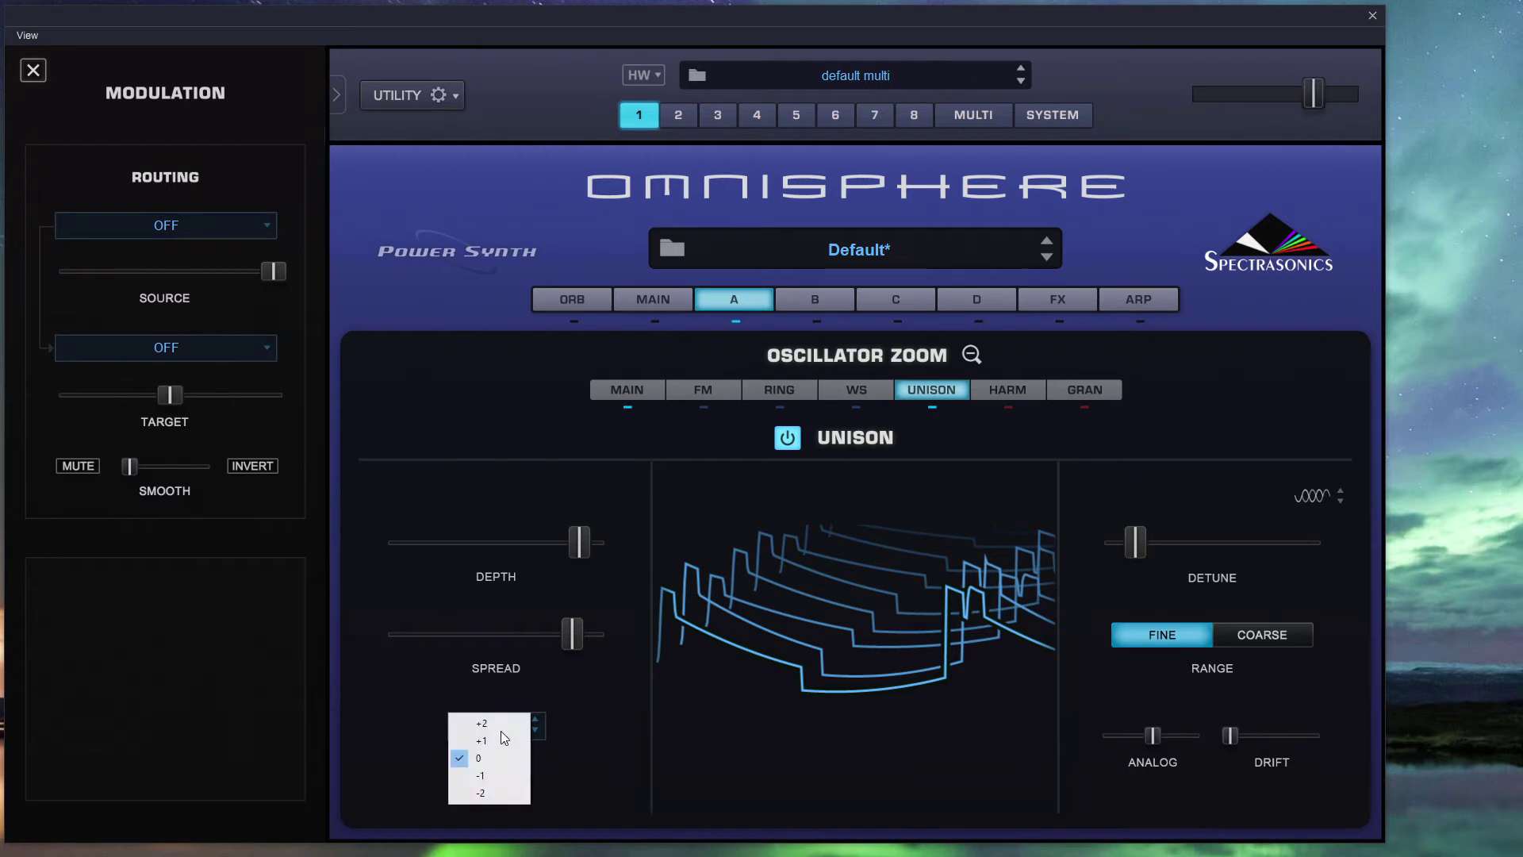
click(487, 771)
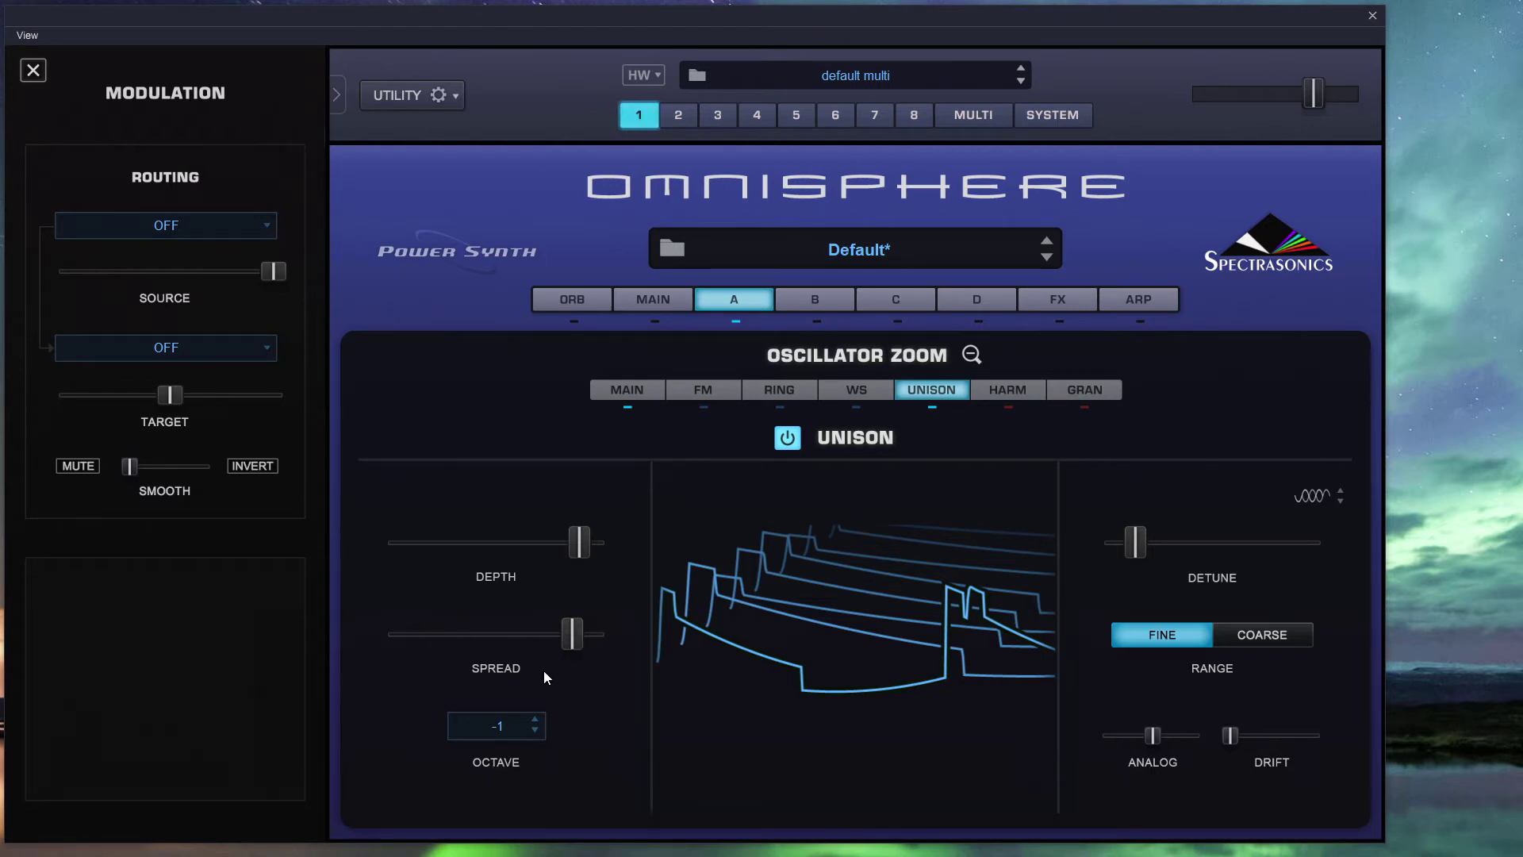
Modulate the unison octave with a tempo-synced LFO, with Smooth near maximum and an adjusted LFO rate.
right_click(497, 728)
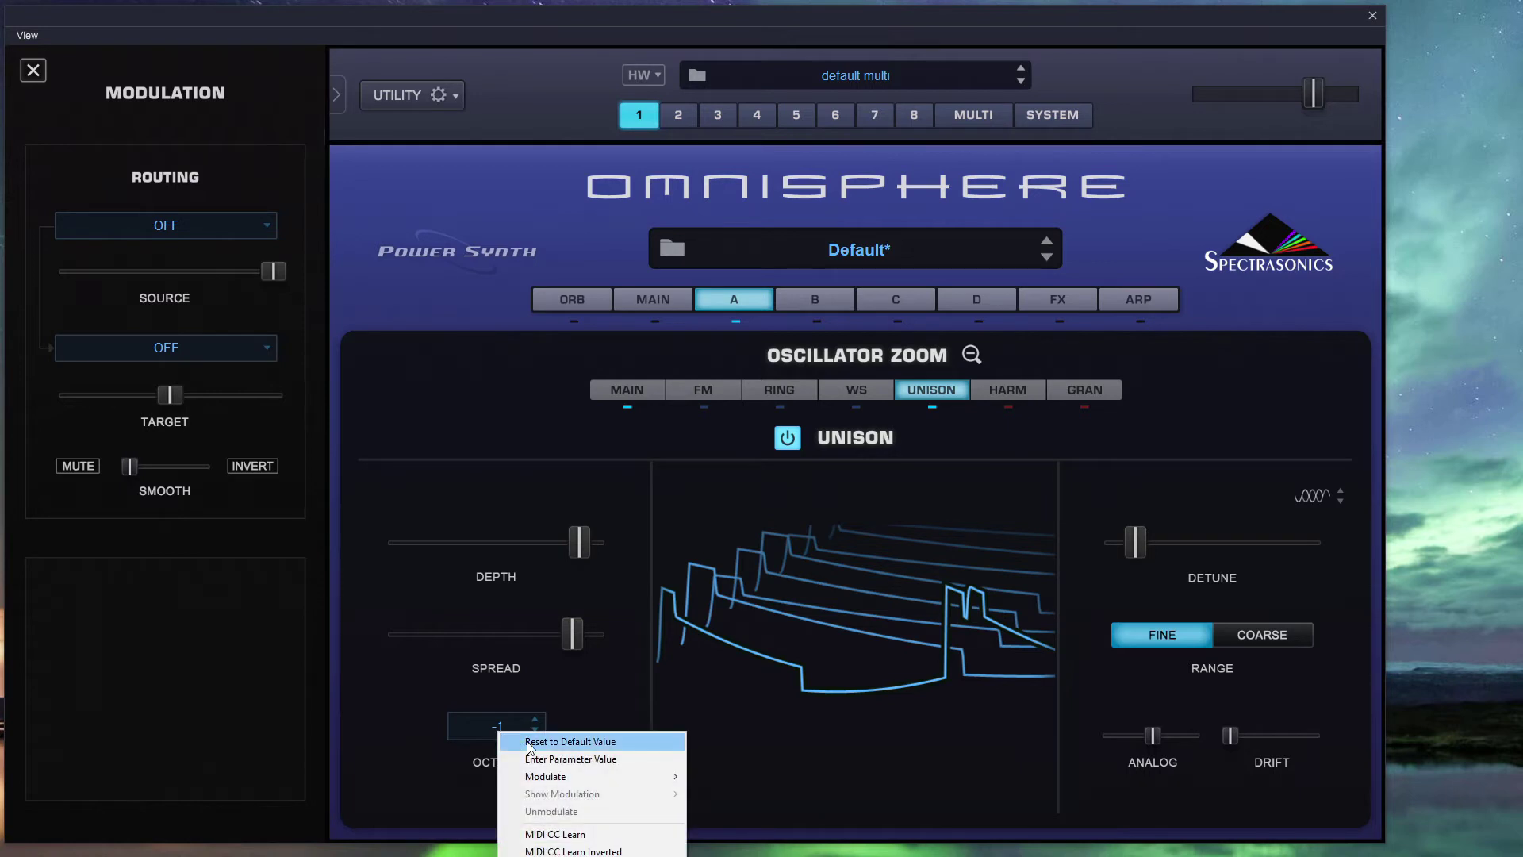
mouse_move(545, 779)
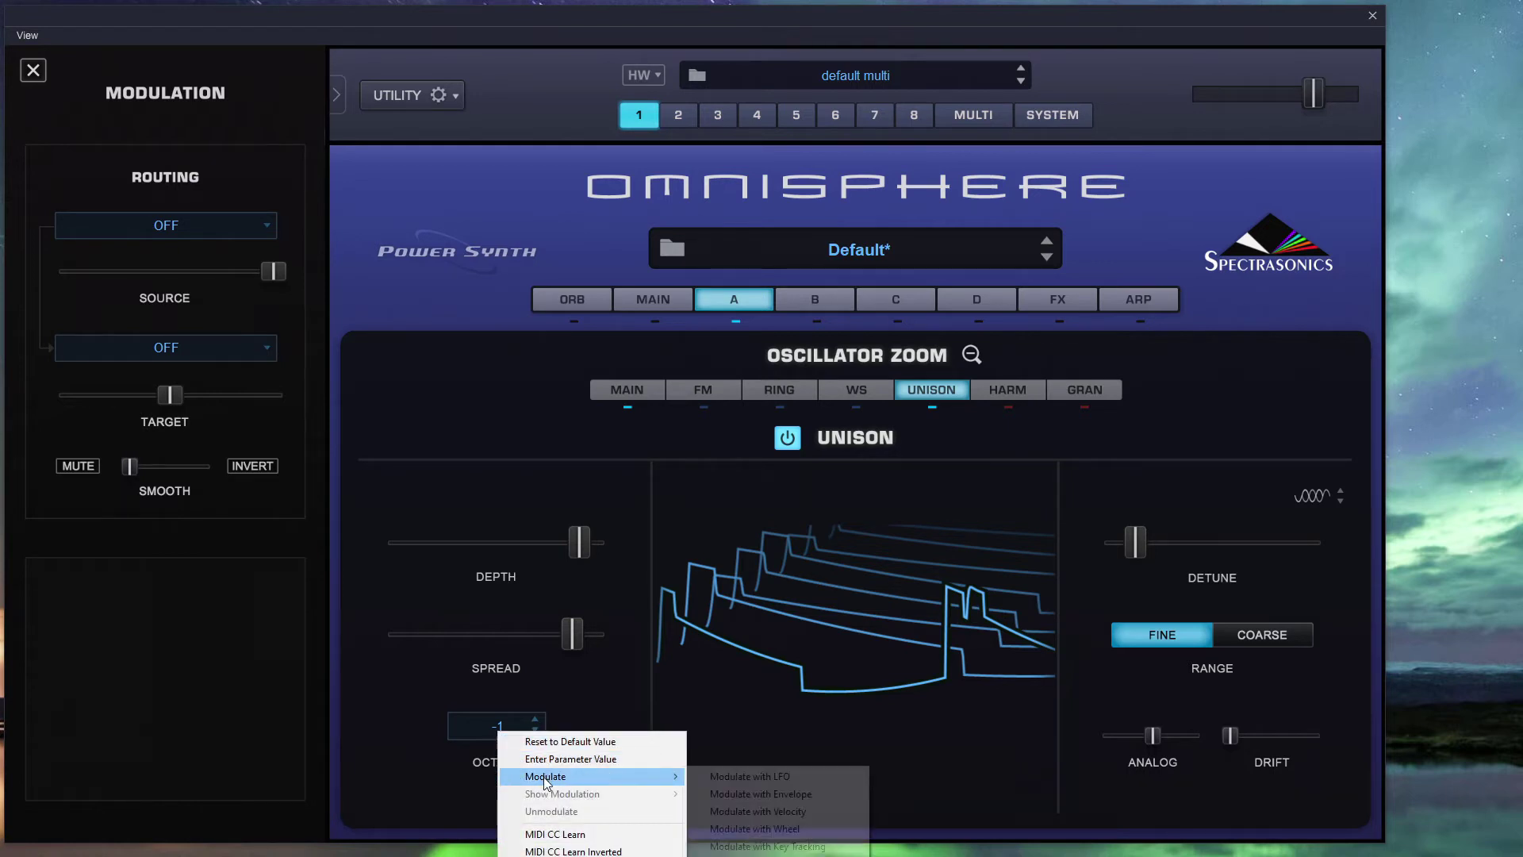
click(743, 781)
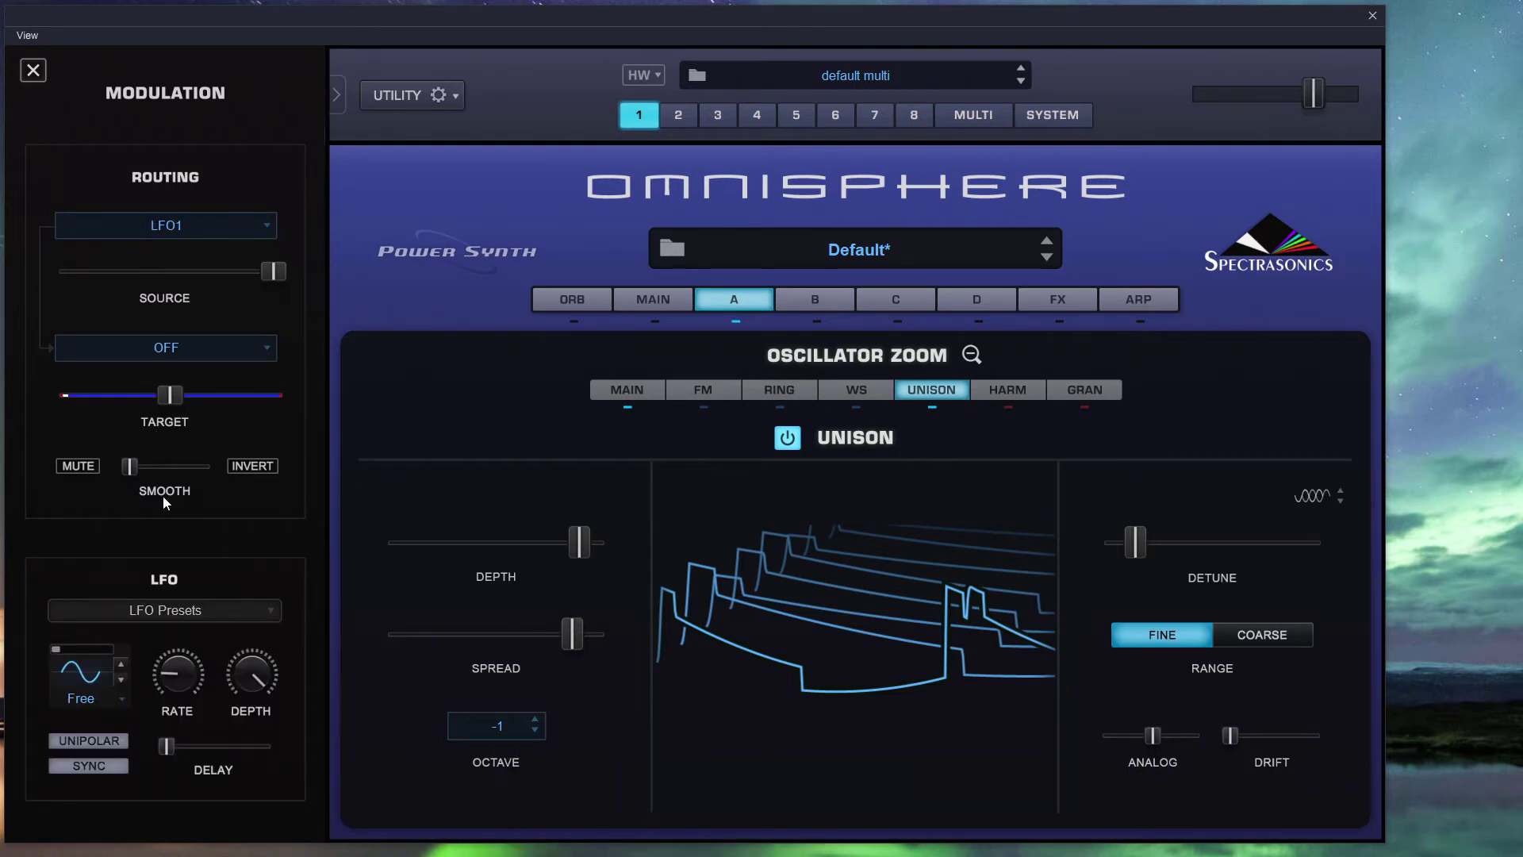
drag(129, 466, 201, 466)
click(103, 767)
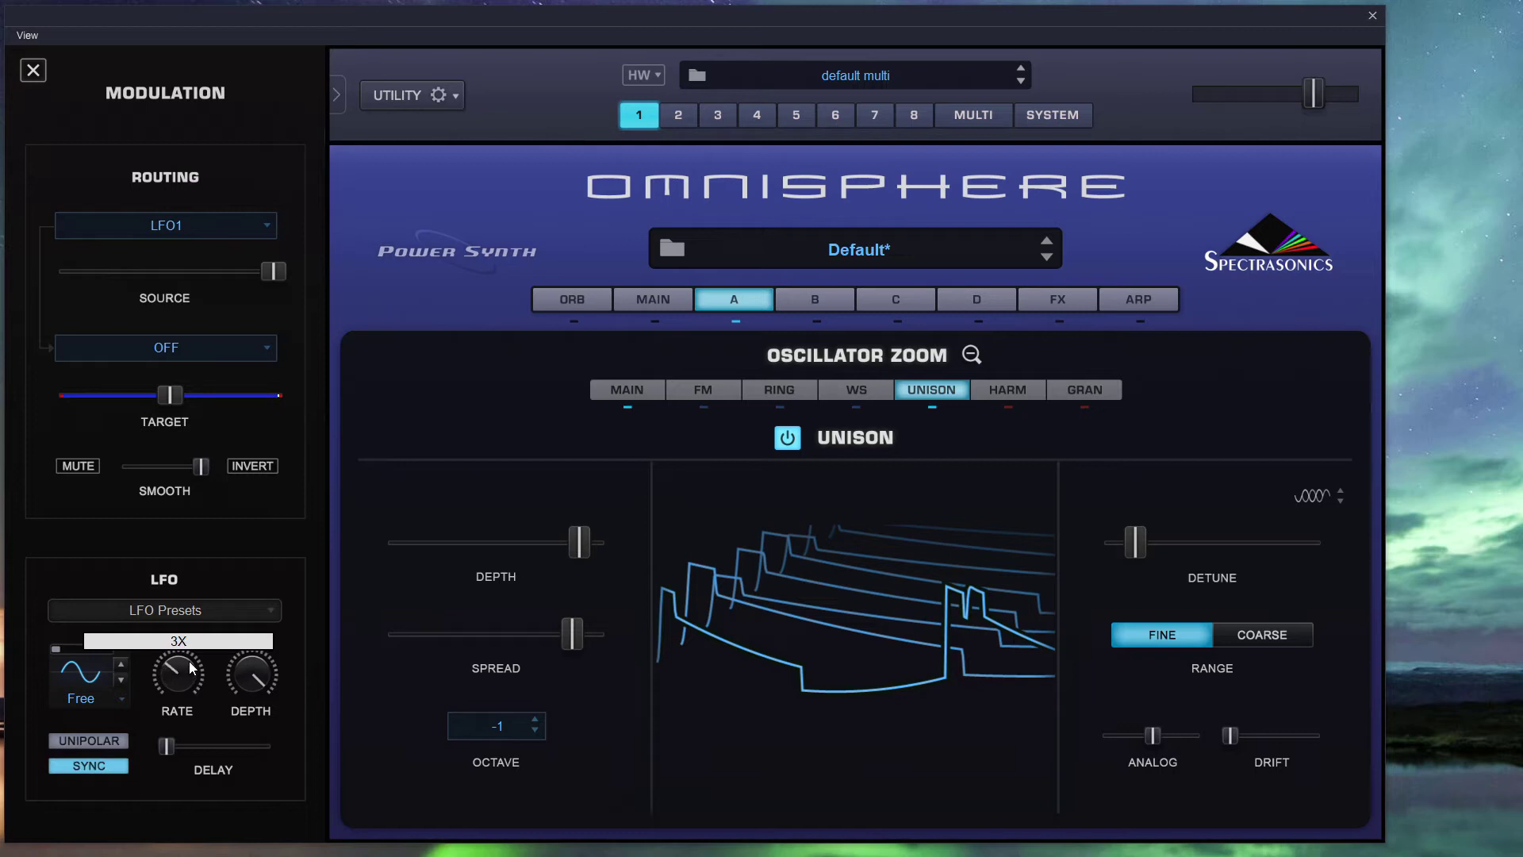
drag(187, 668, 244, 718)
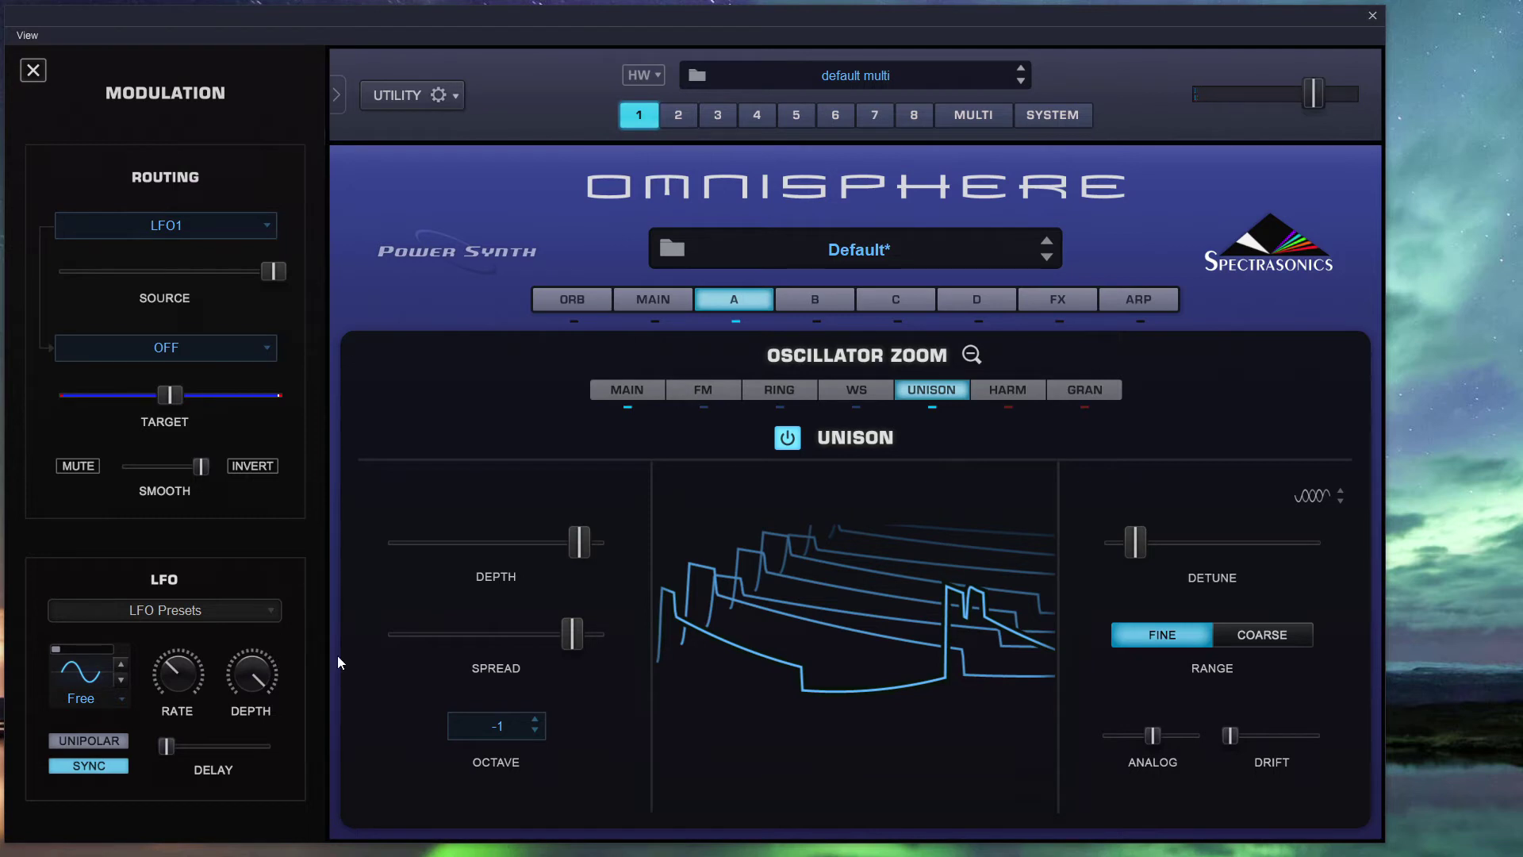
Remove the LFO modulation from the unison octave.
right_click(500, 731)
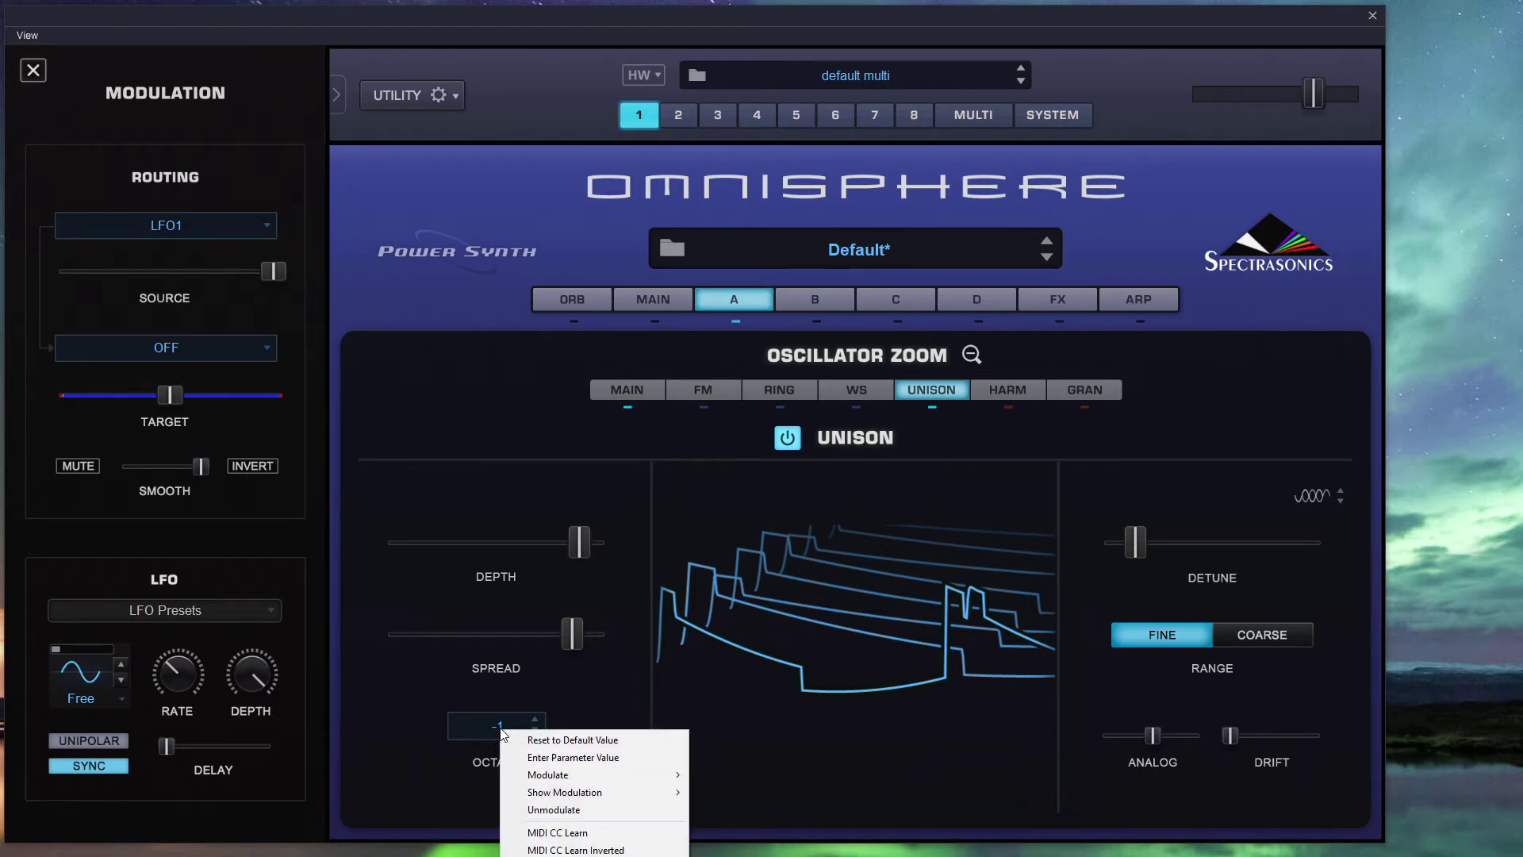
mouse_move(596, 779)
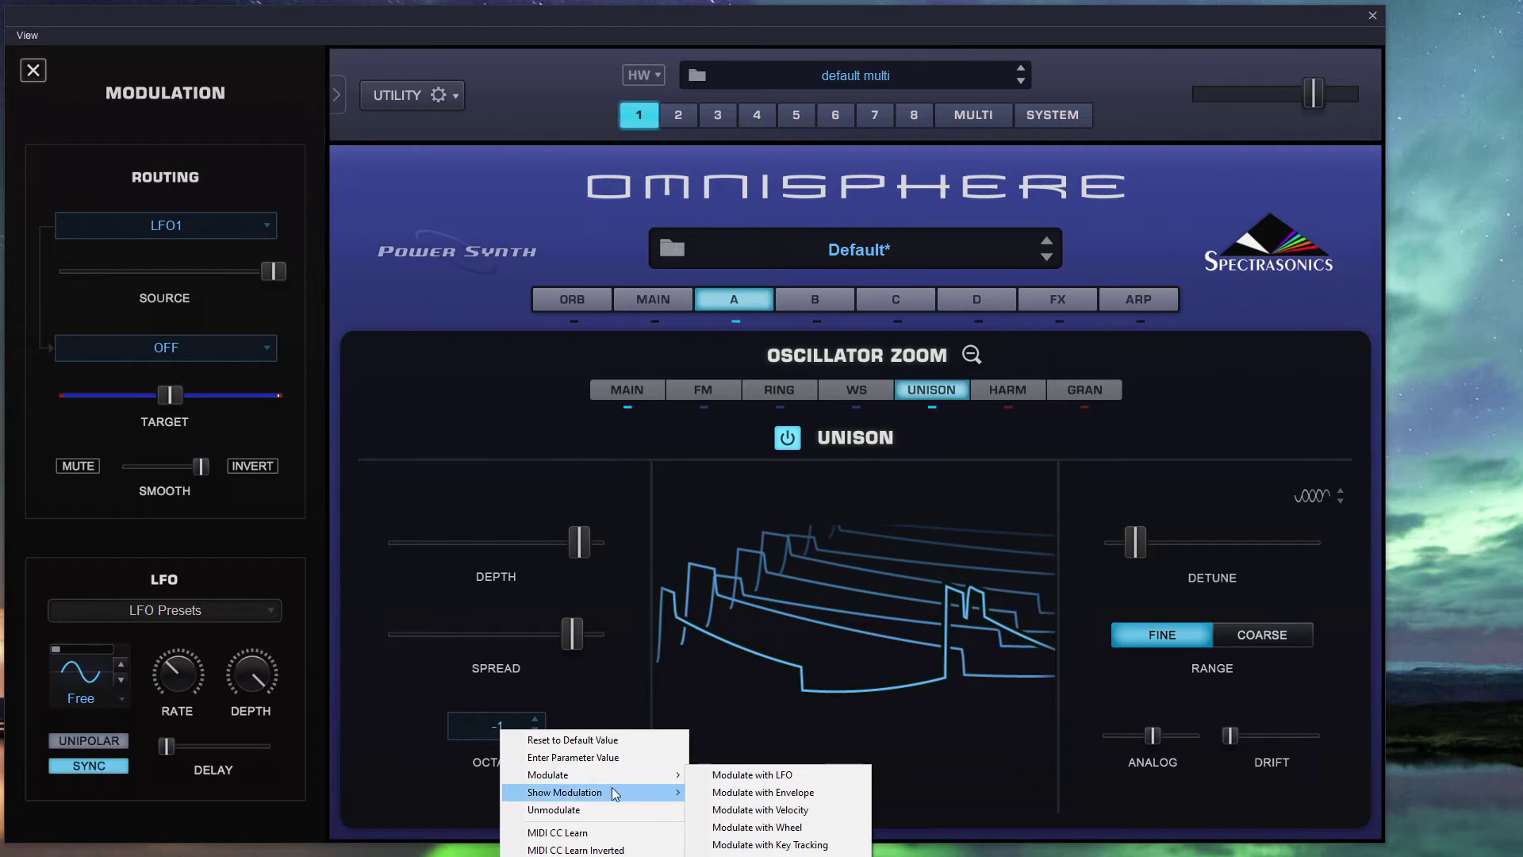
click(644, 806)
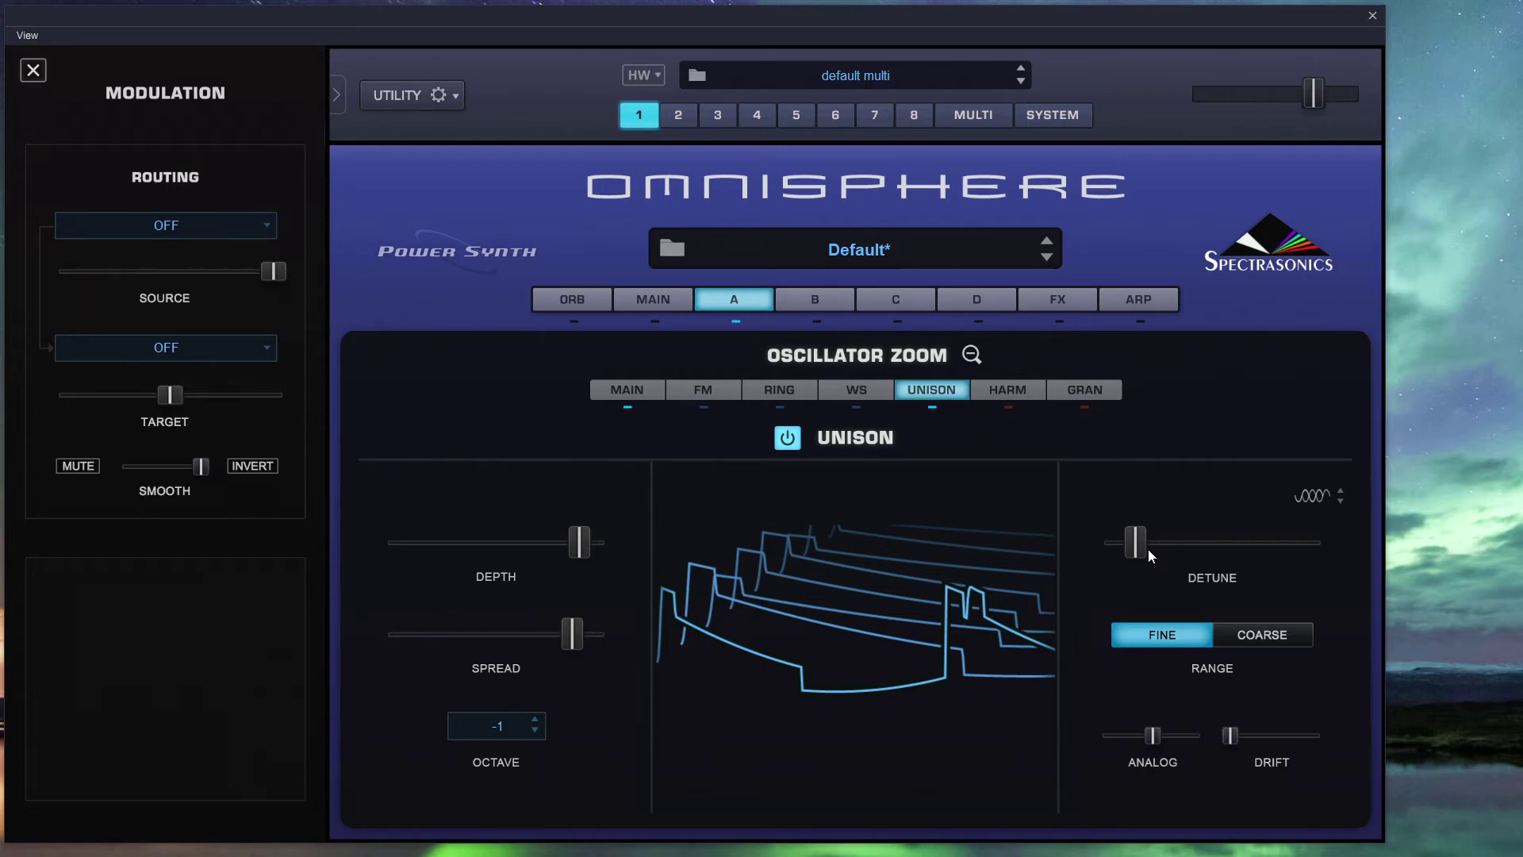
Sweep the unison detune from zero to maximum and back to zero, and switch its range to Coarse.
click(971, 354)
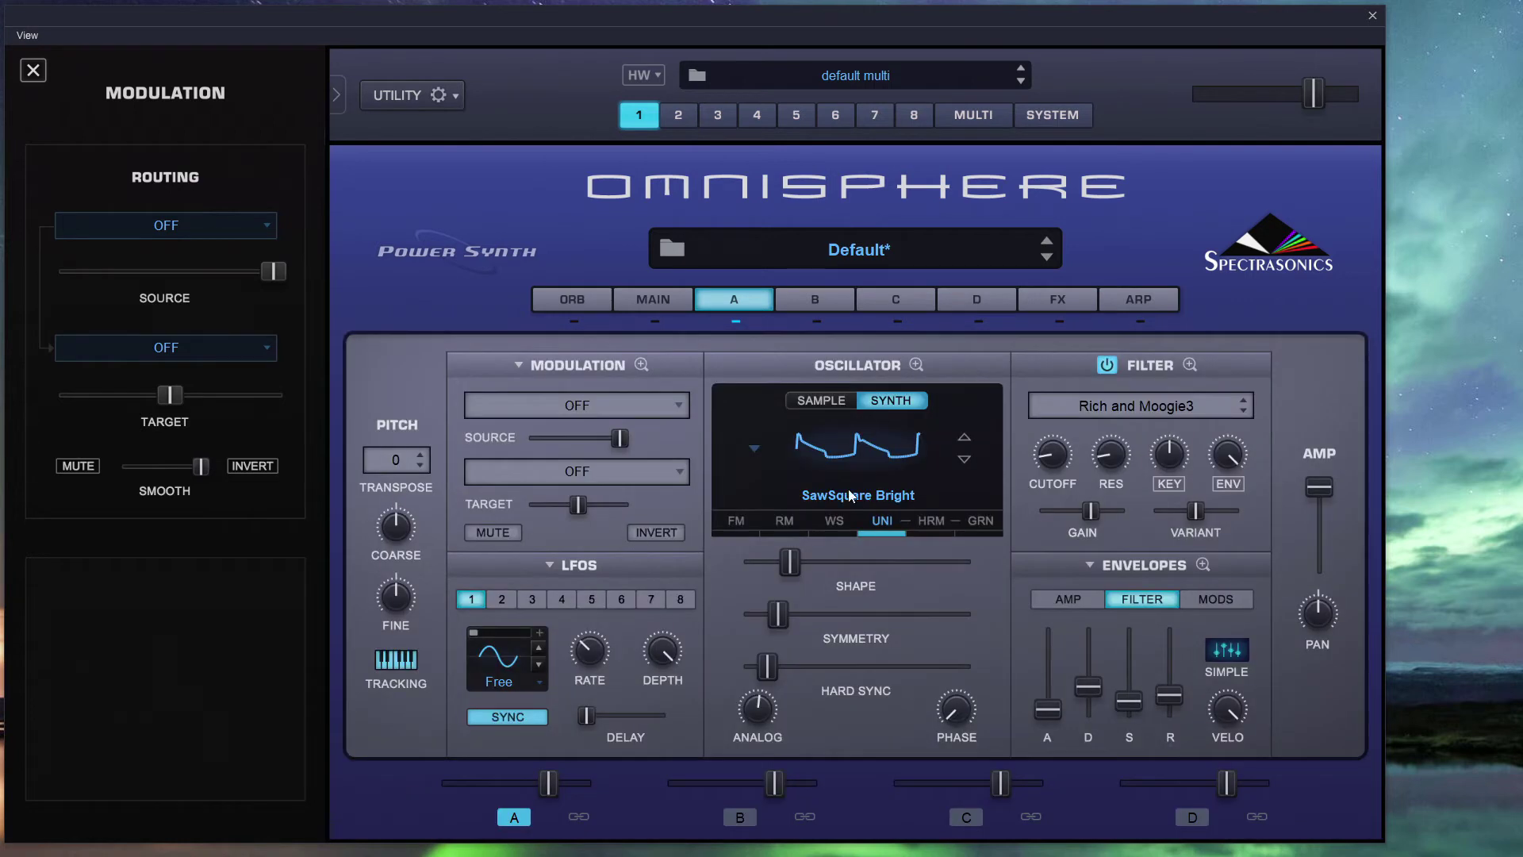
click(875, 522)
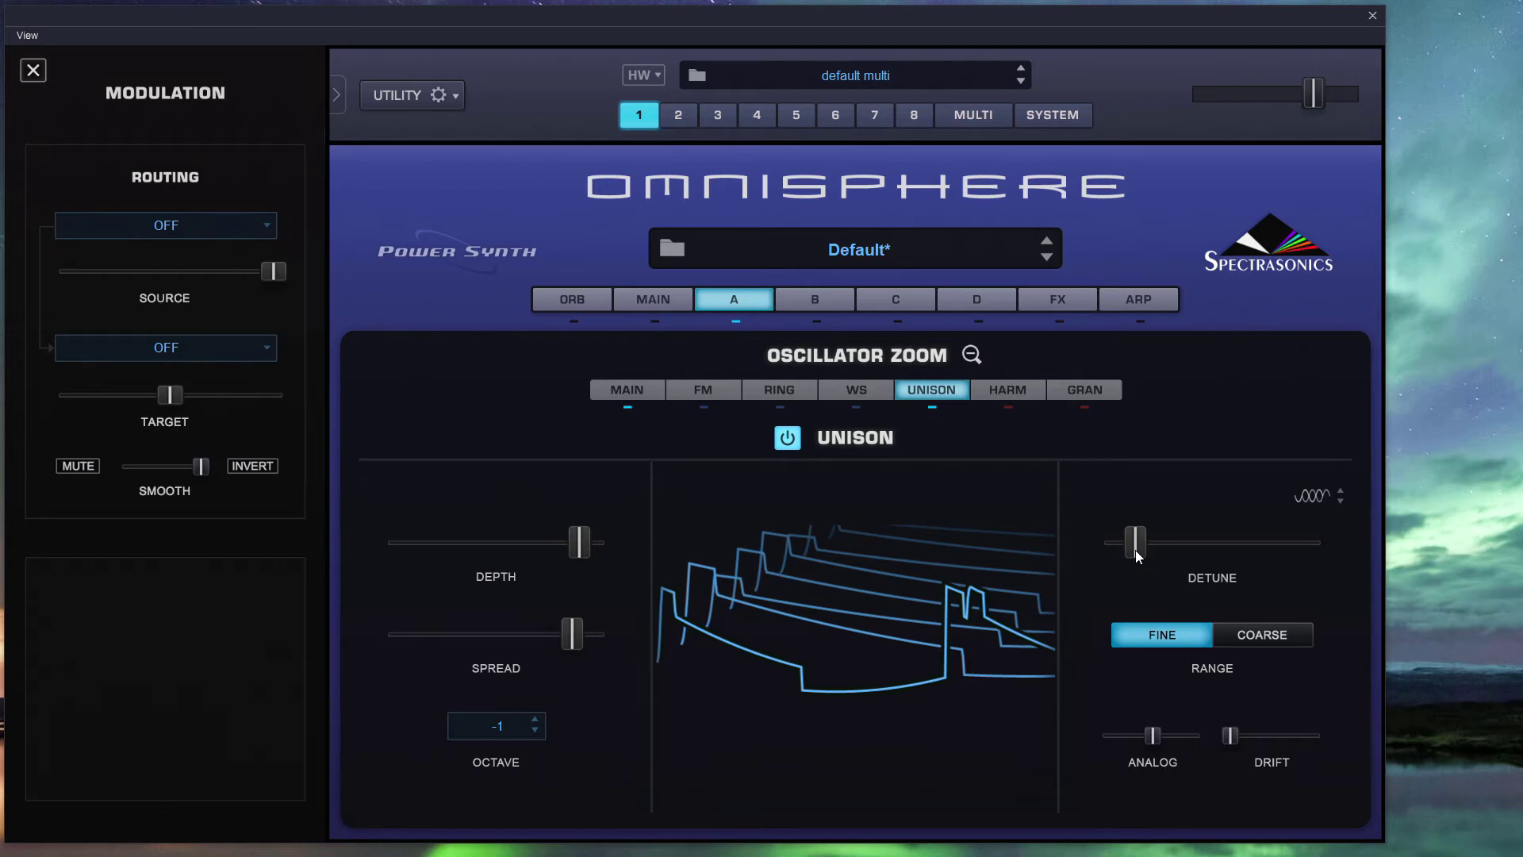
drag(1135, 550, 1101, 531)
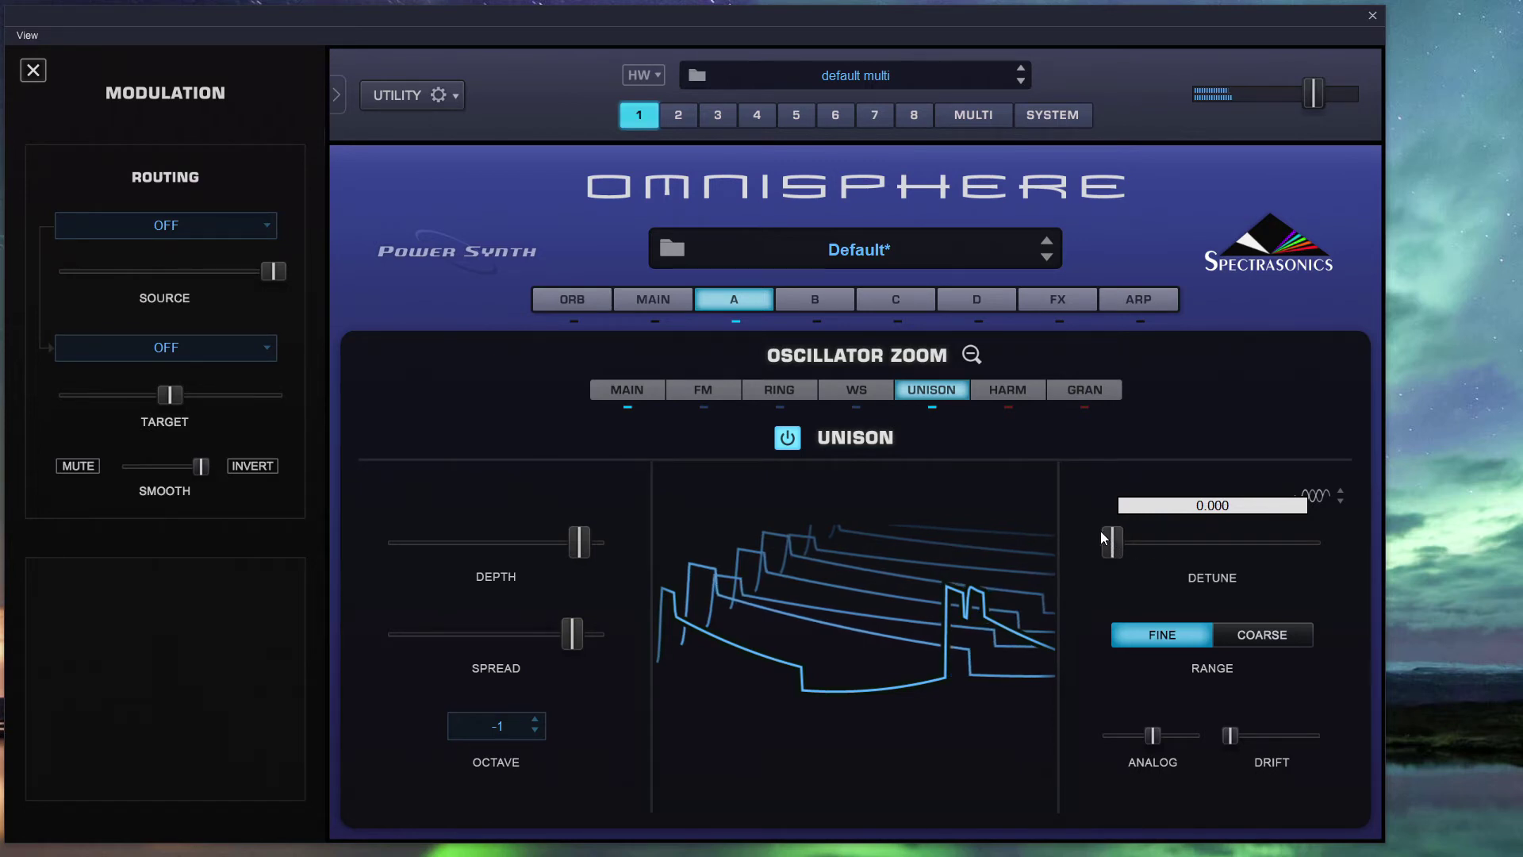
drag(1101, 530, 1403, 551)
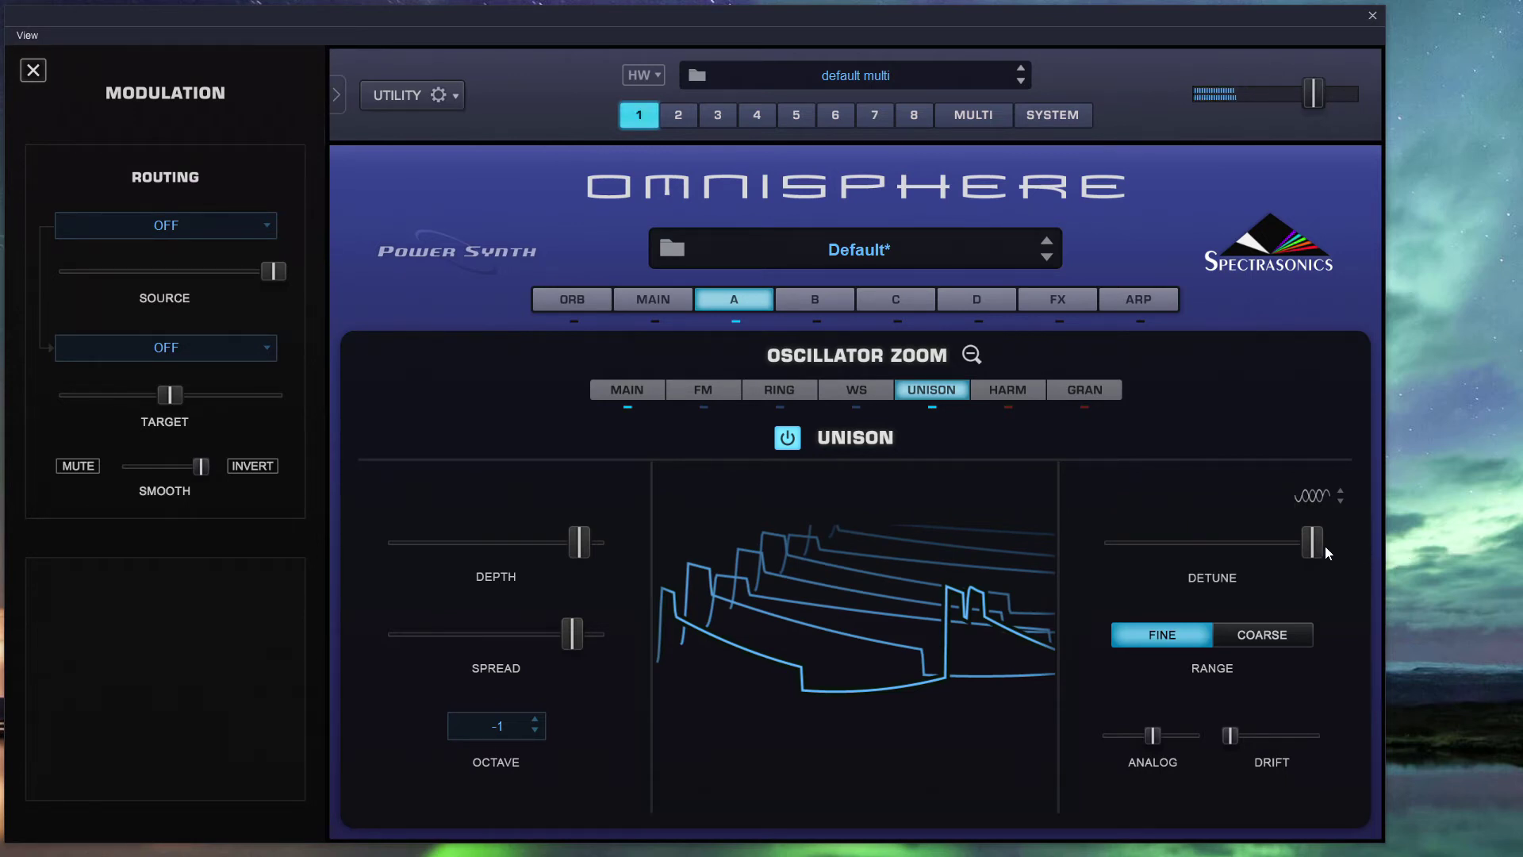
drag(1318, 546, 1078, 536)
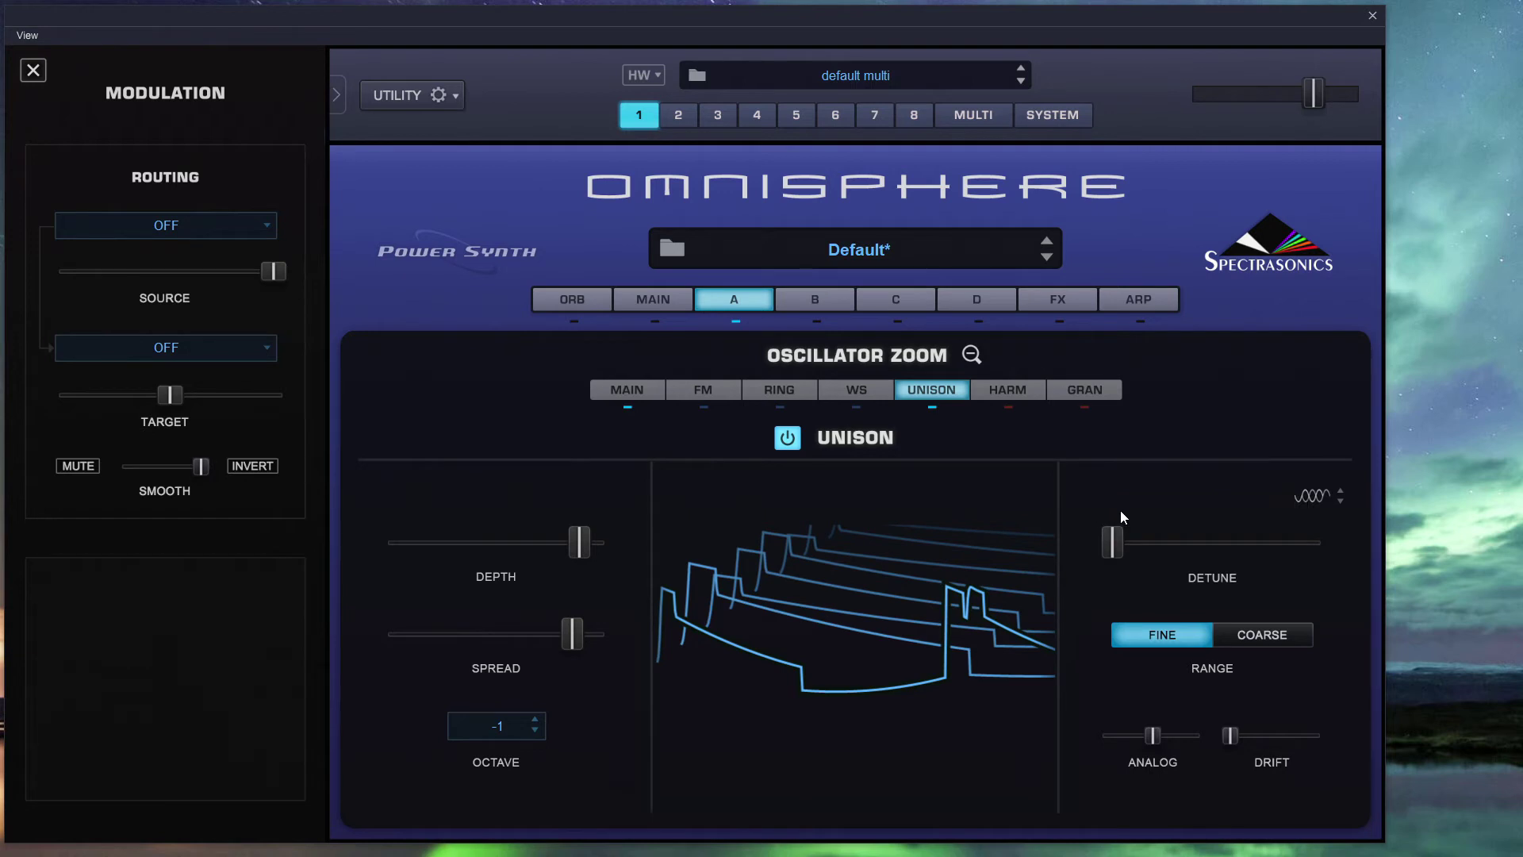
click(1271, 637)
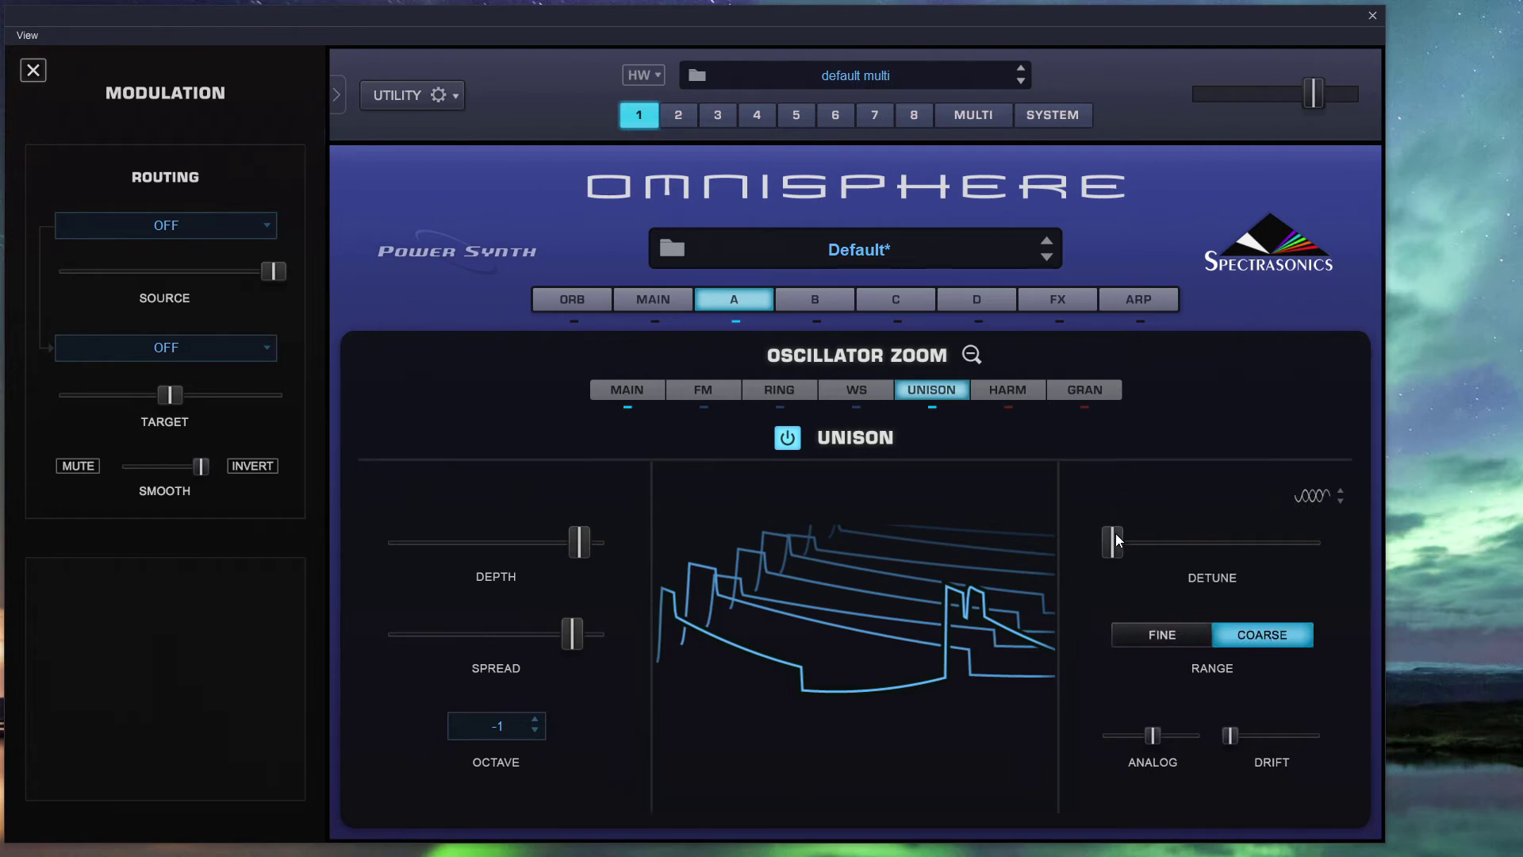
Sweep the unison detune from zero to maximum and back to zero in the Coarse range, and set the range to Fine.
mouse_move(1116, 534)
mouse_down()
mouse_move(1260, 543)
mouse_move(1097, 537)
mouse_up()
drag(1112, 541, 1328, 549)
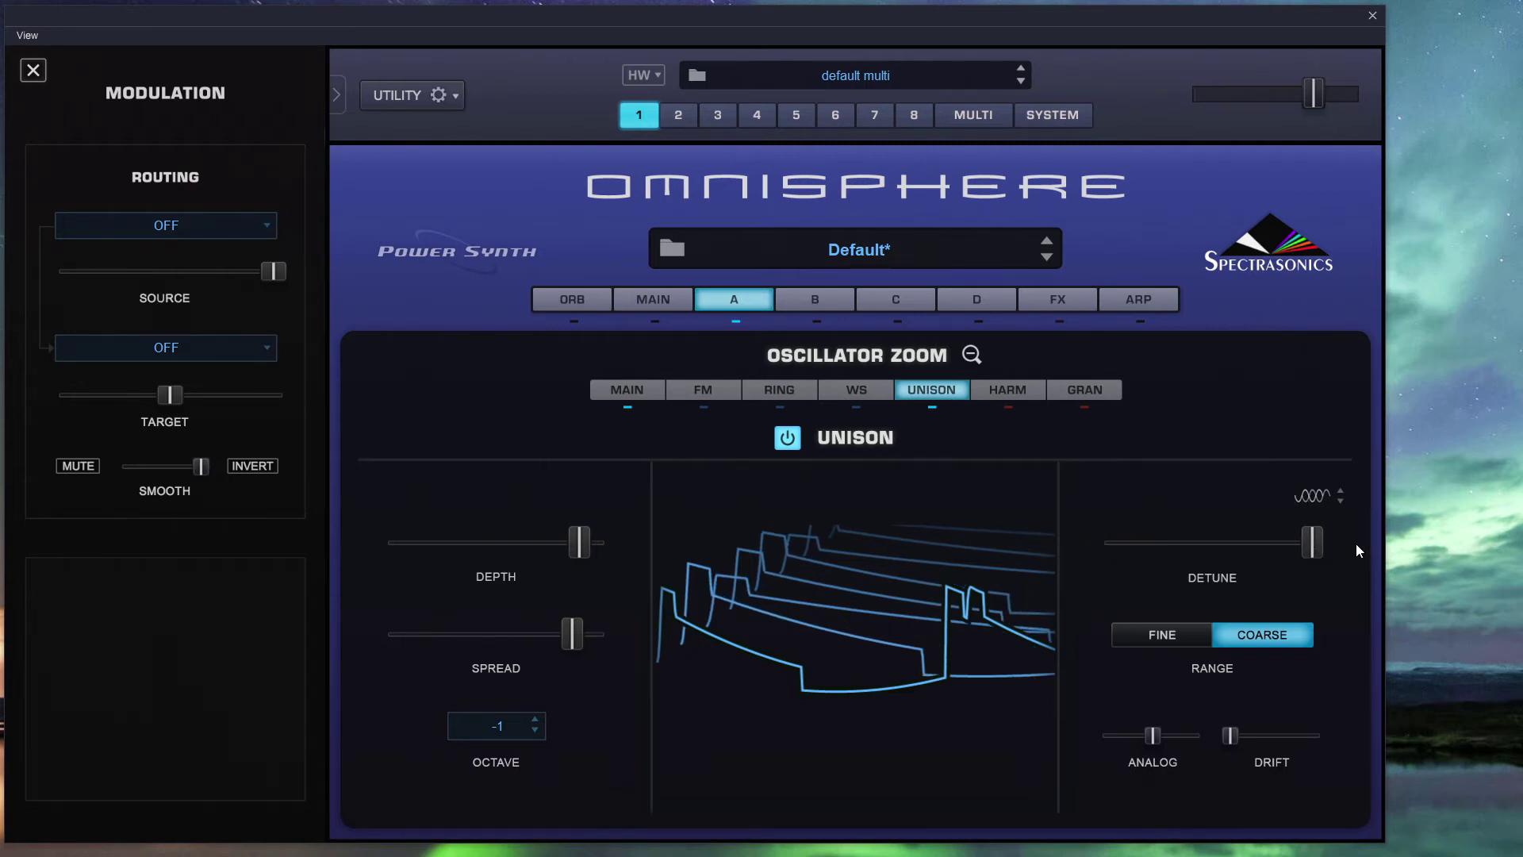
drag(1313, 541, 1082, 535)
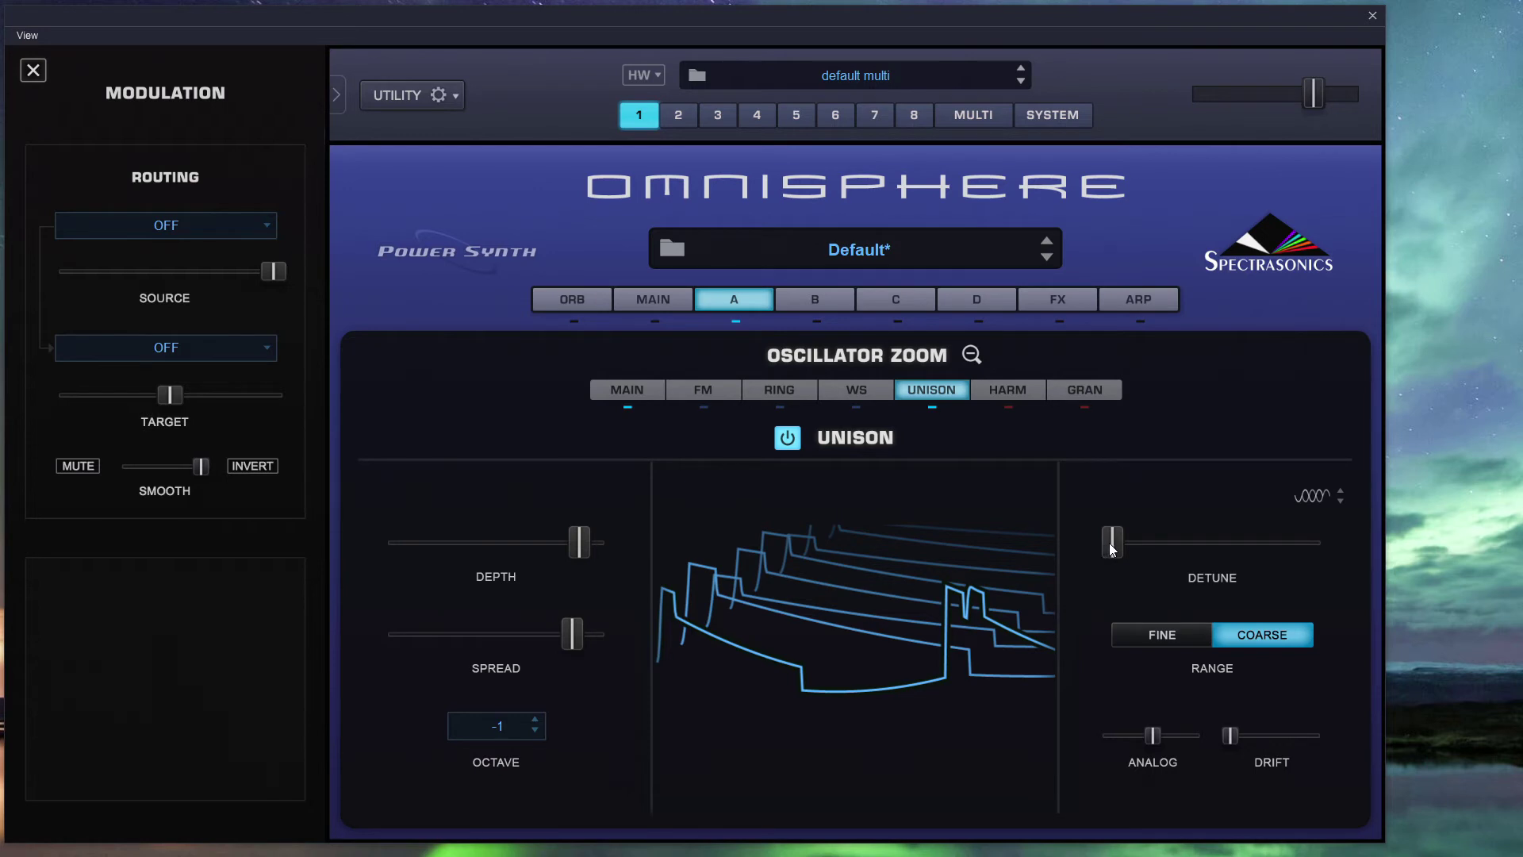
drag(1112, 545, 1040, 527)
click(1160, 635)
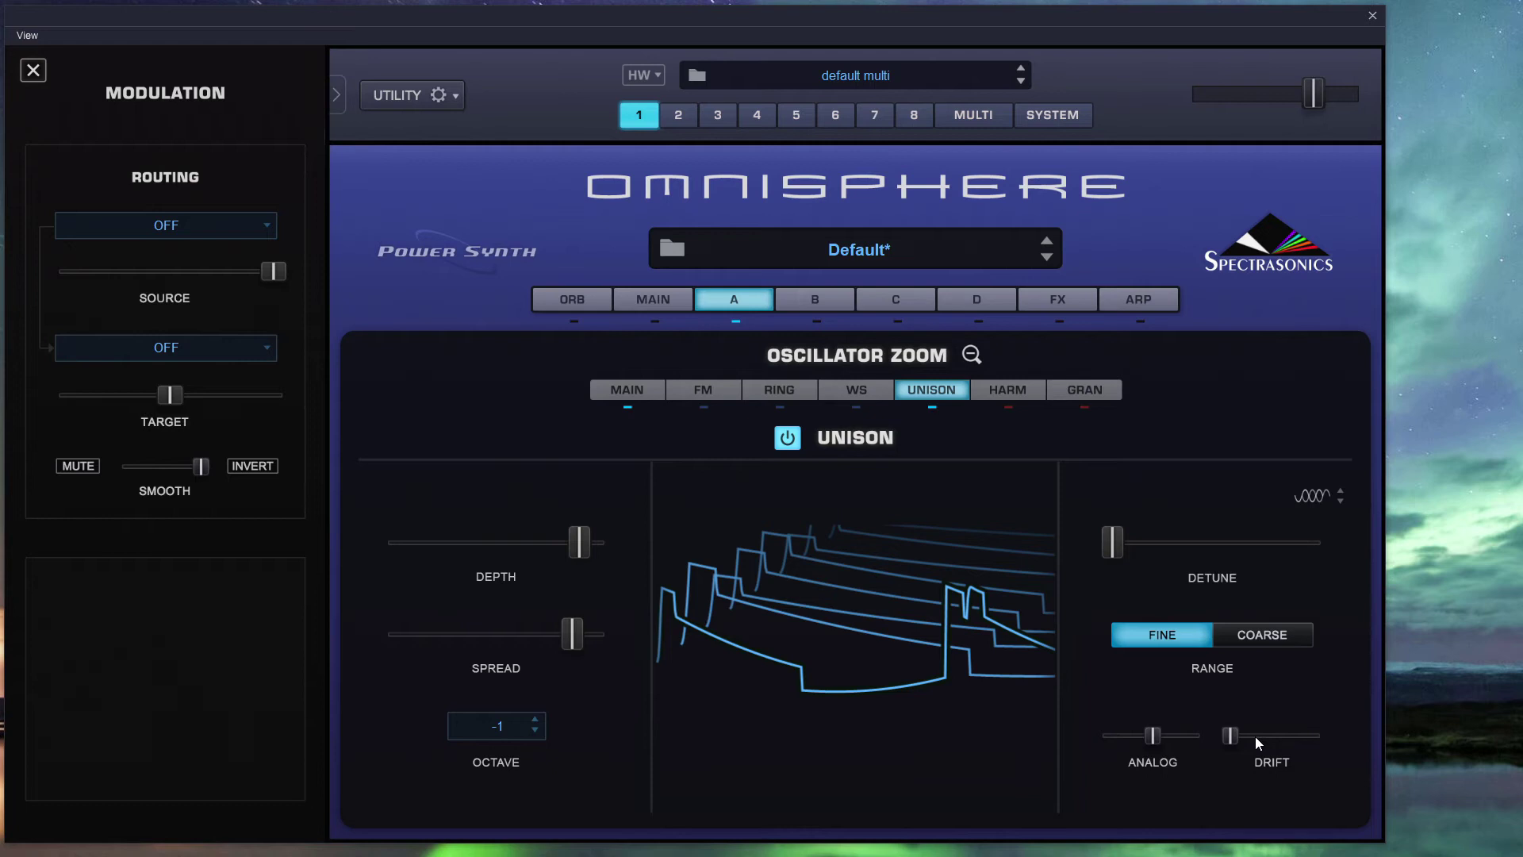
Switch layer A's oscillator between Sample and Synth mode, finishing on Synth, and reopen its Unison settings.
click(971, 354)
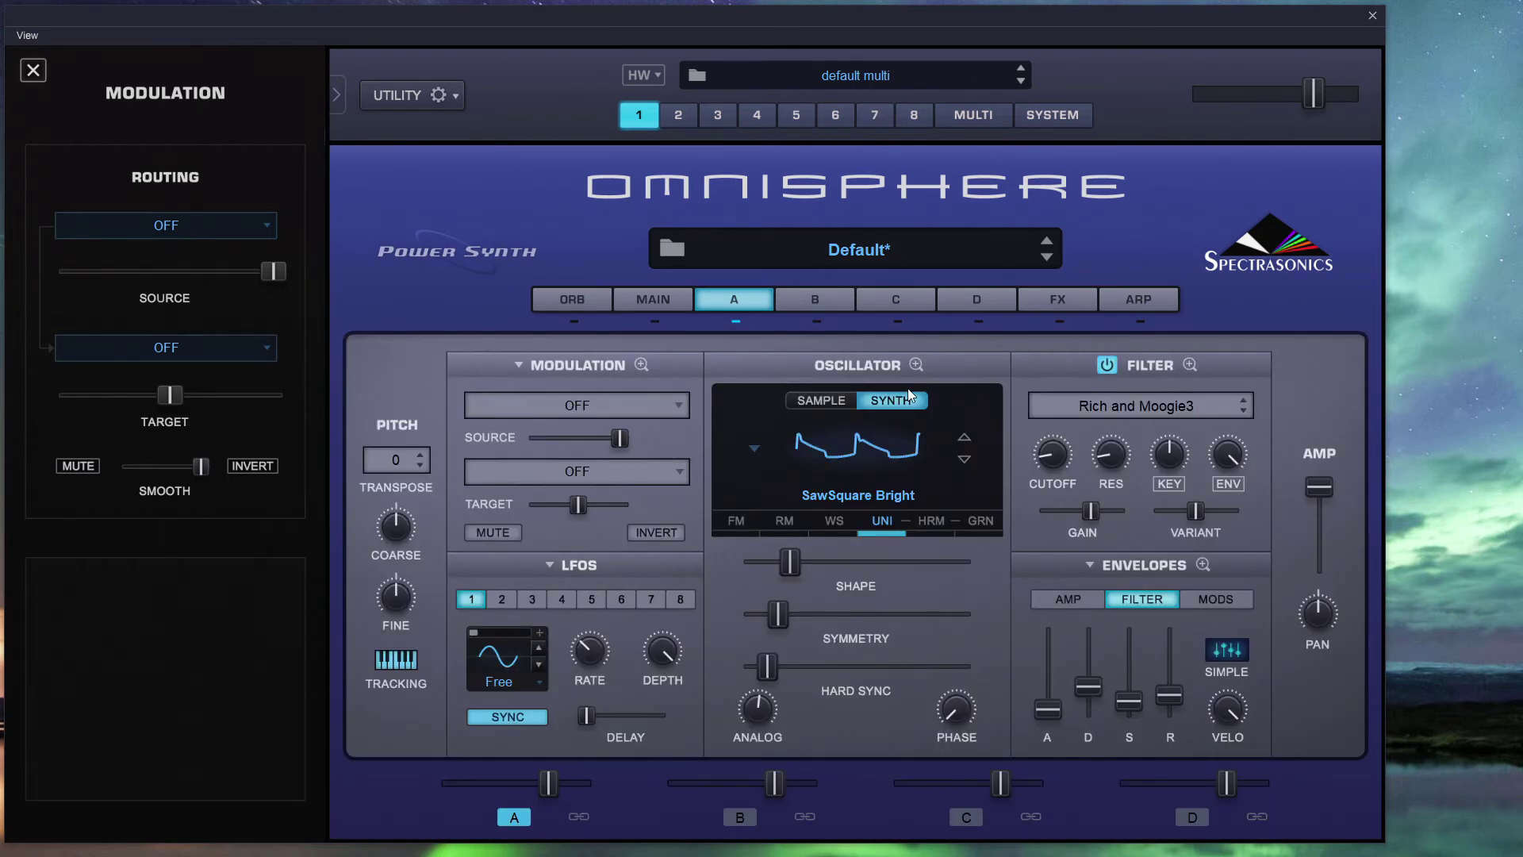
click(840, 402)
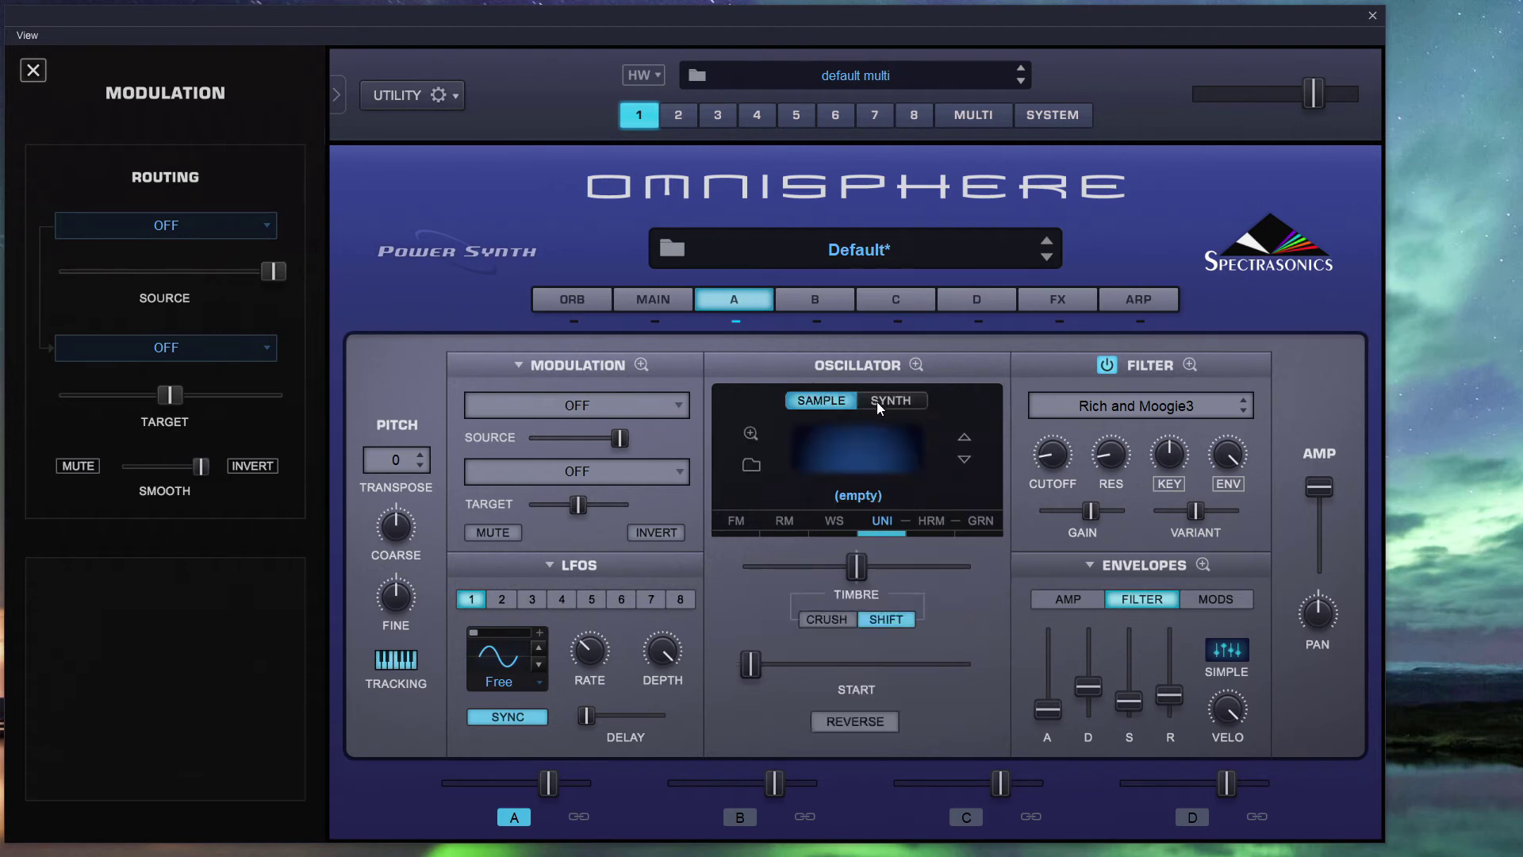
click(877, 401)
click(828, 402)
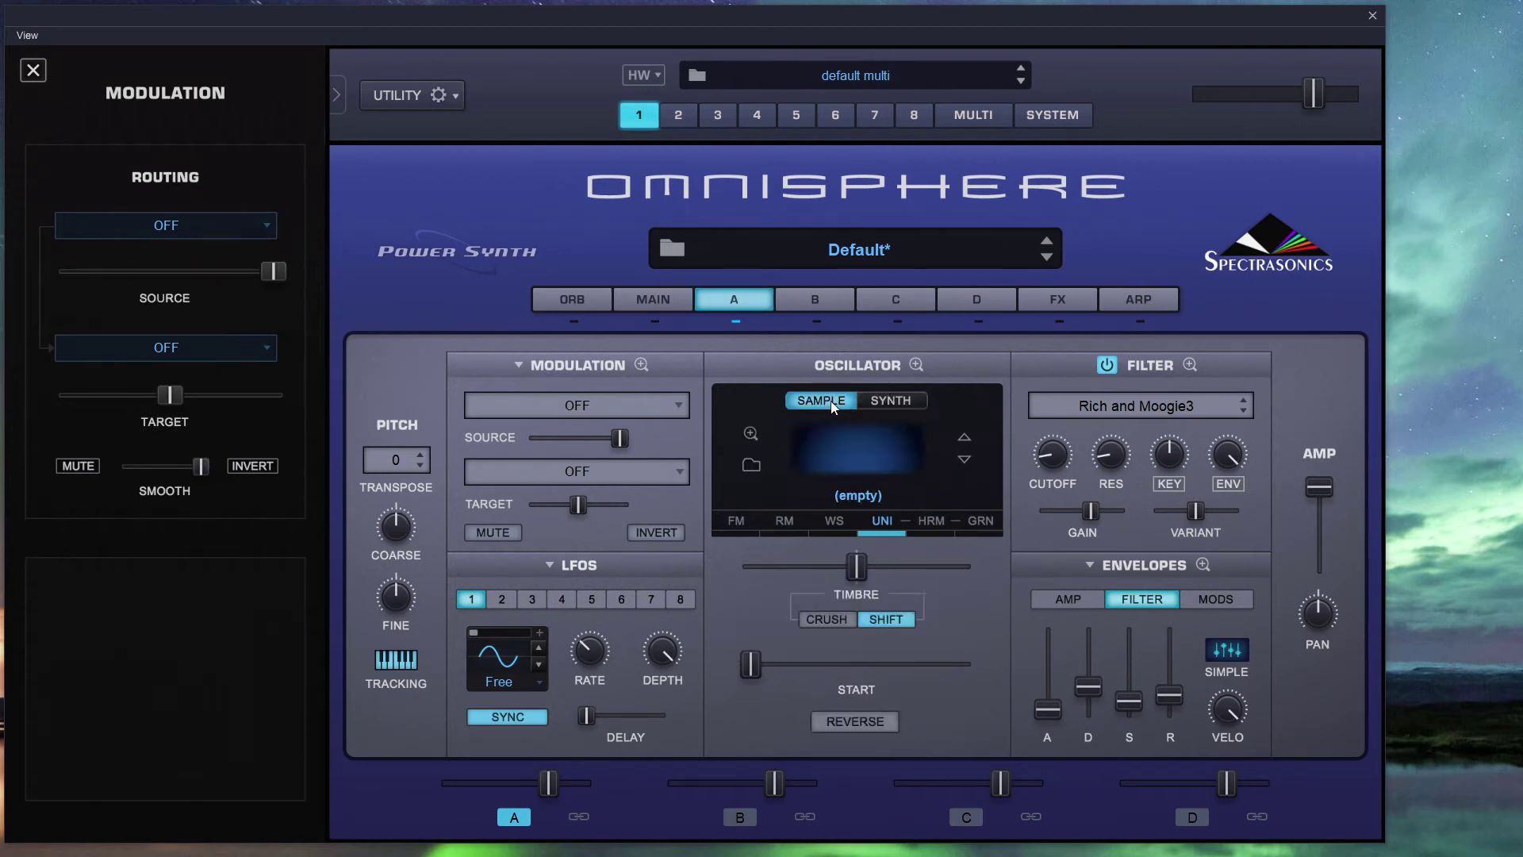
click(879, 401)
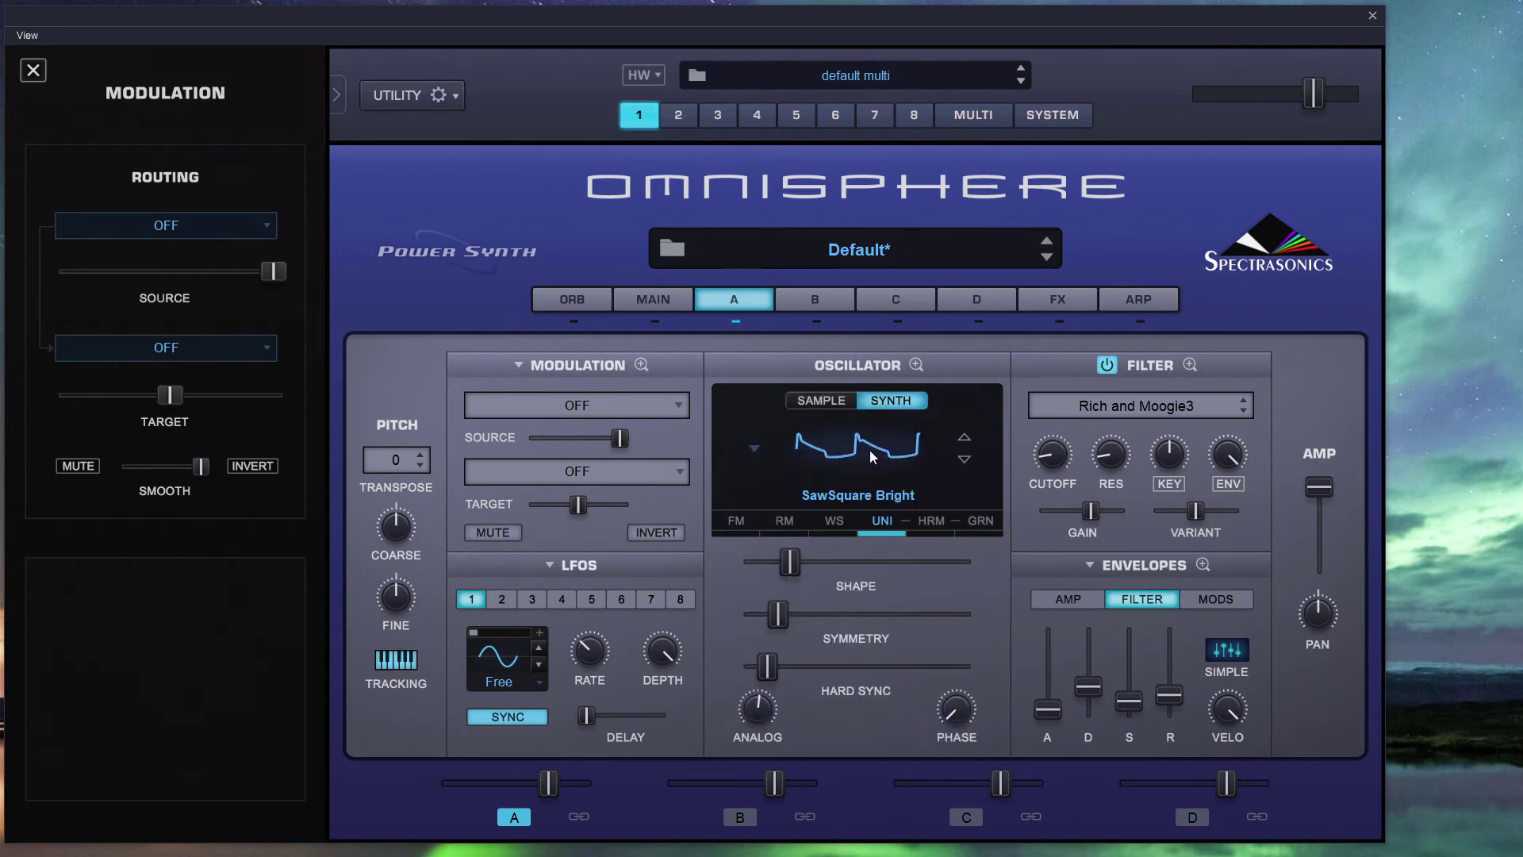
click(882, 521)
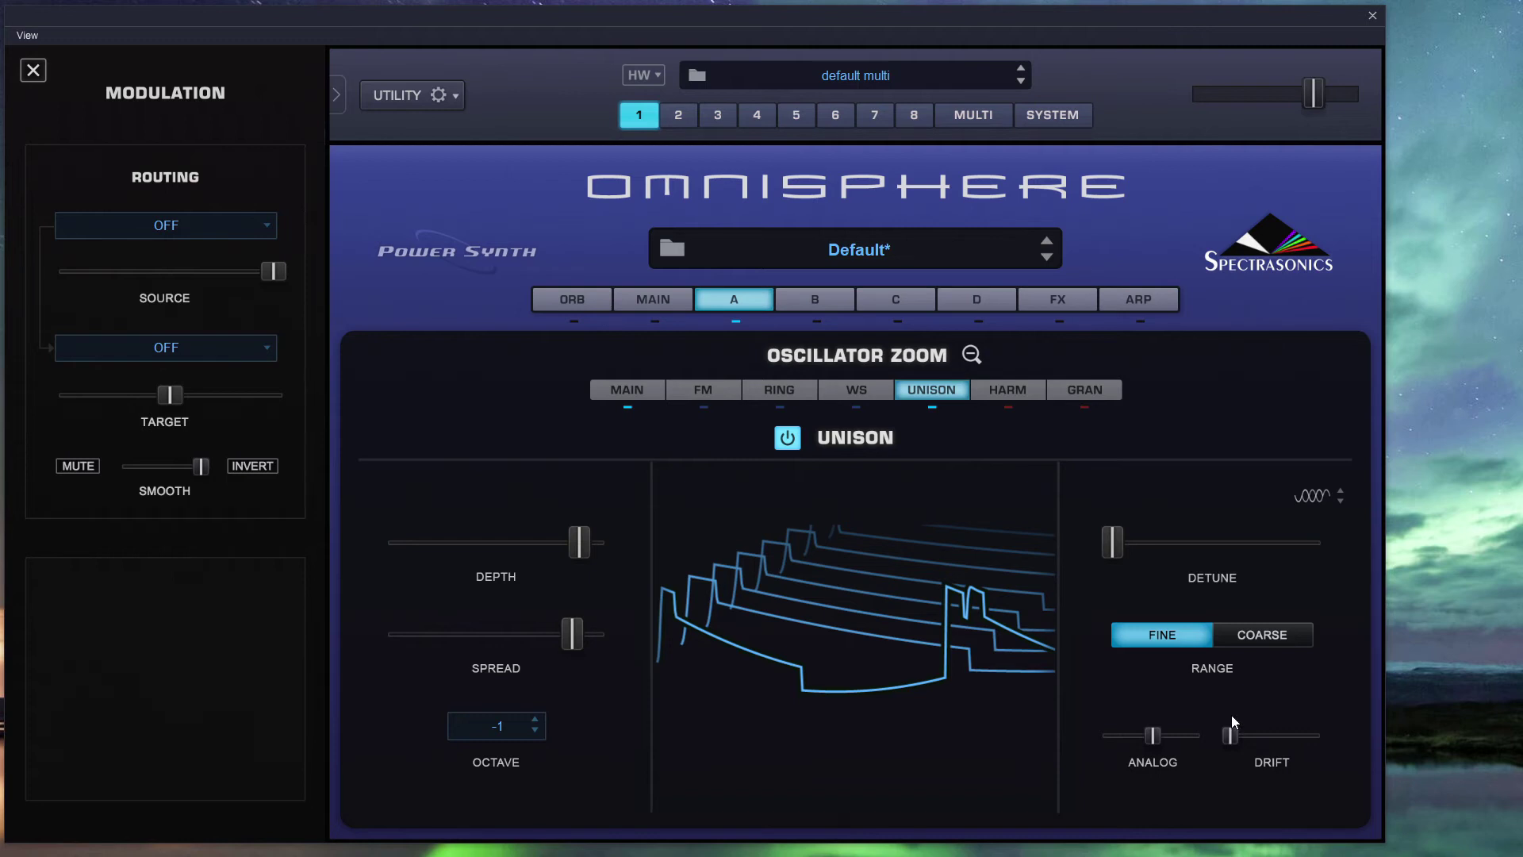
Raise the unison drift to about the midpoint, and switch the detune range to Coarse and back to Fine.
drag(1235, 731, 1267, 740)
click(1277, 639)
click(1234, 635)
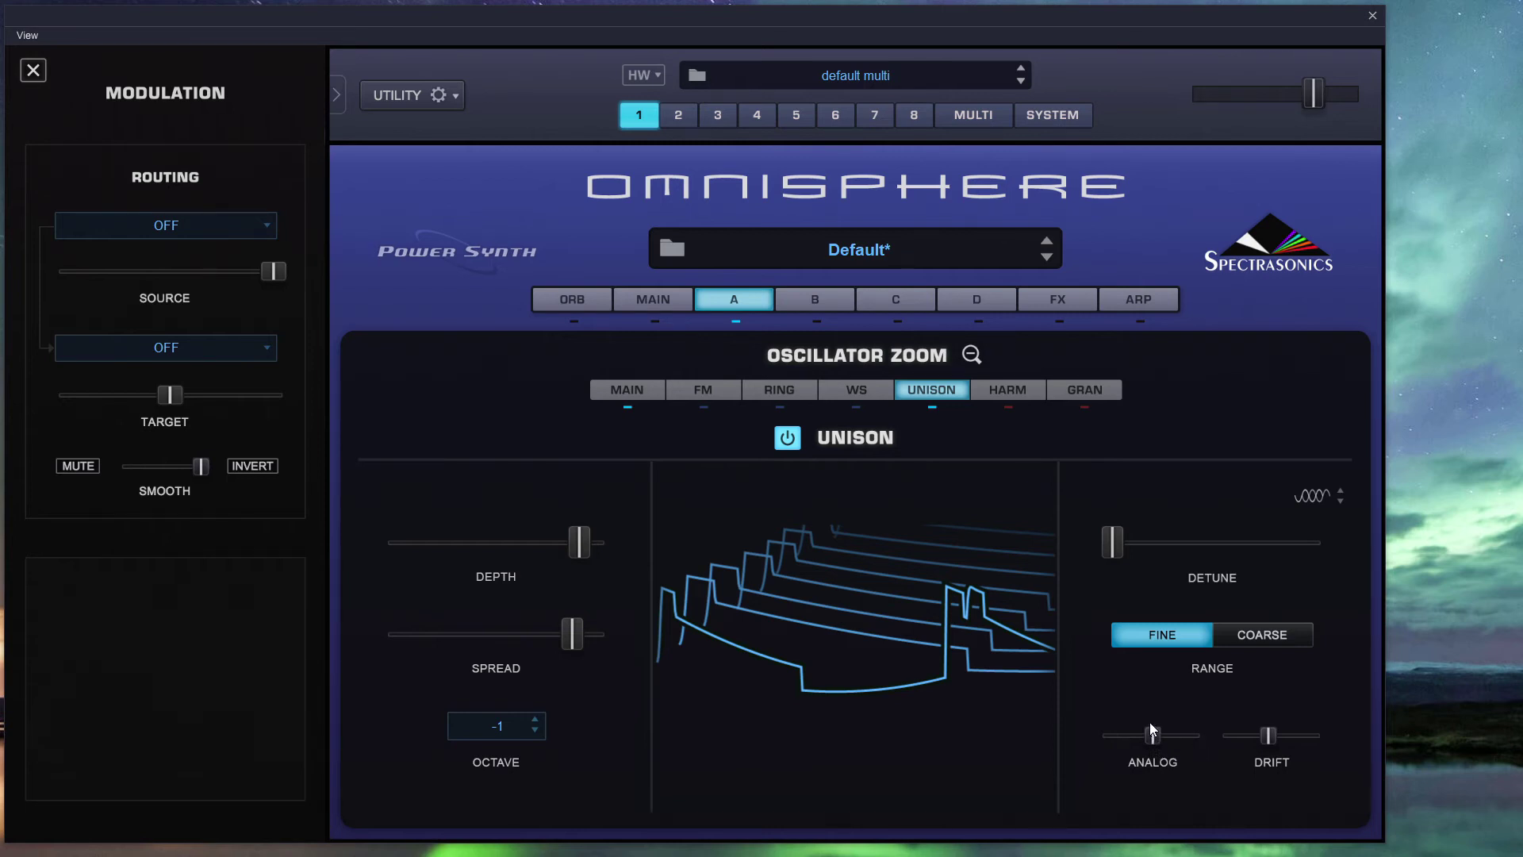
Sweep the unison analog amount to maximum, down to minimum and back to about the centre.
drag(1150, 723, 1247, 736)
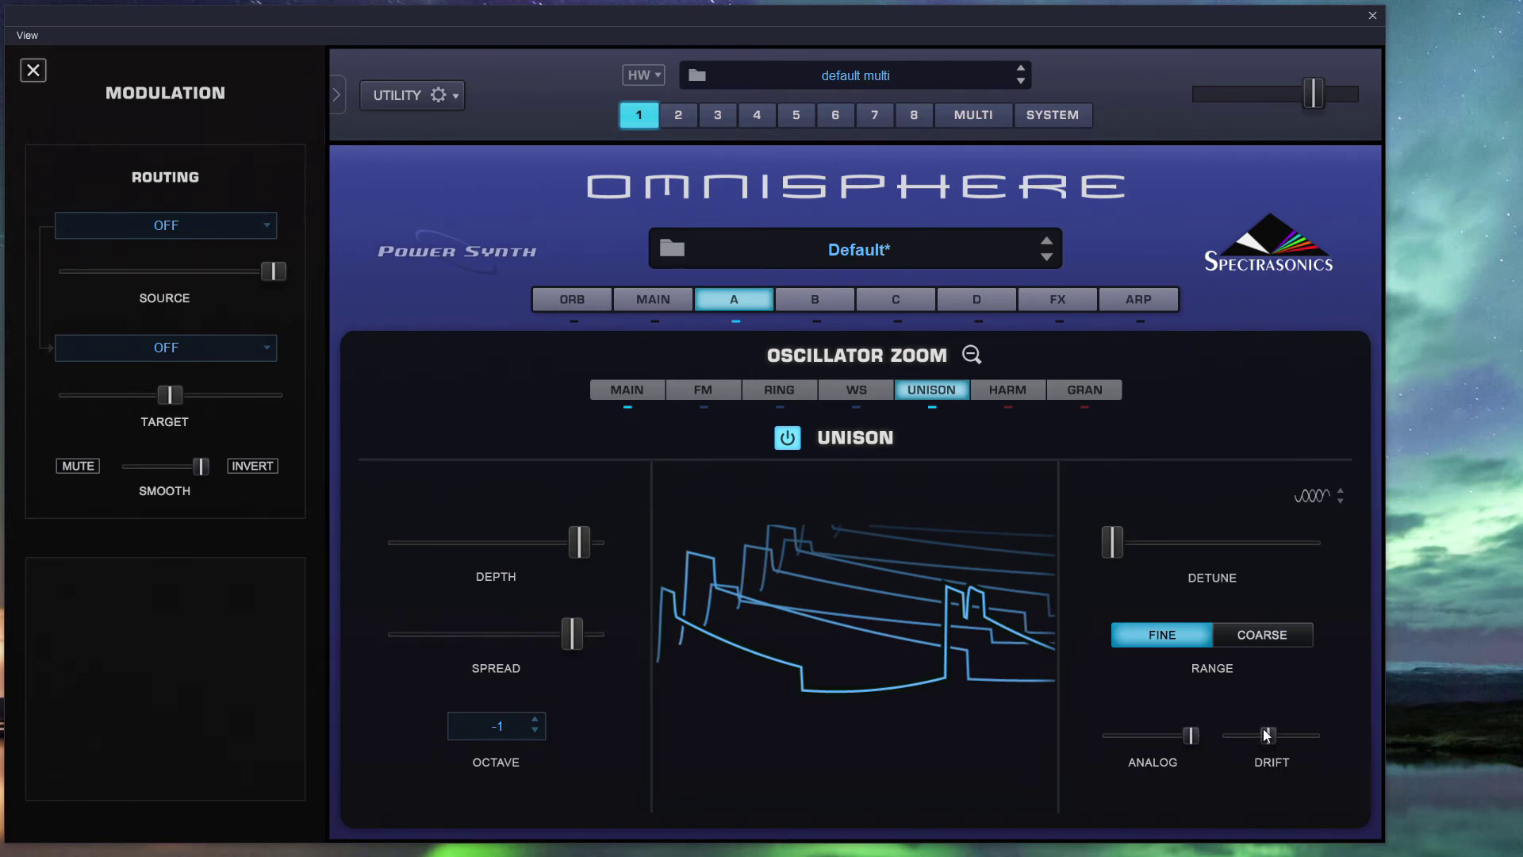
drag(1191, 734, 1110, 734)
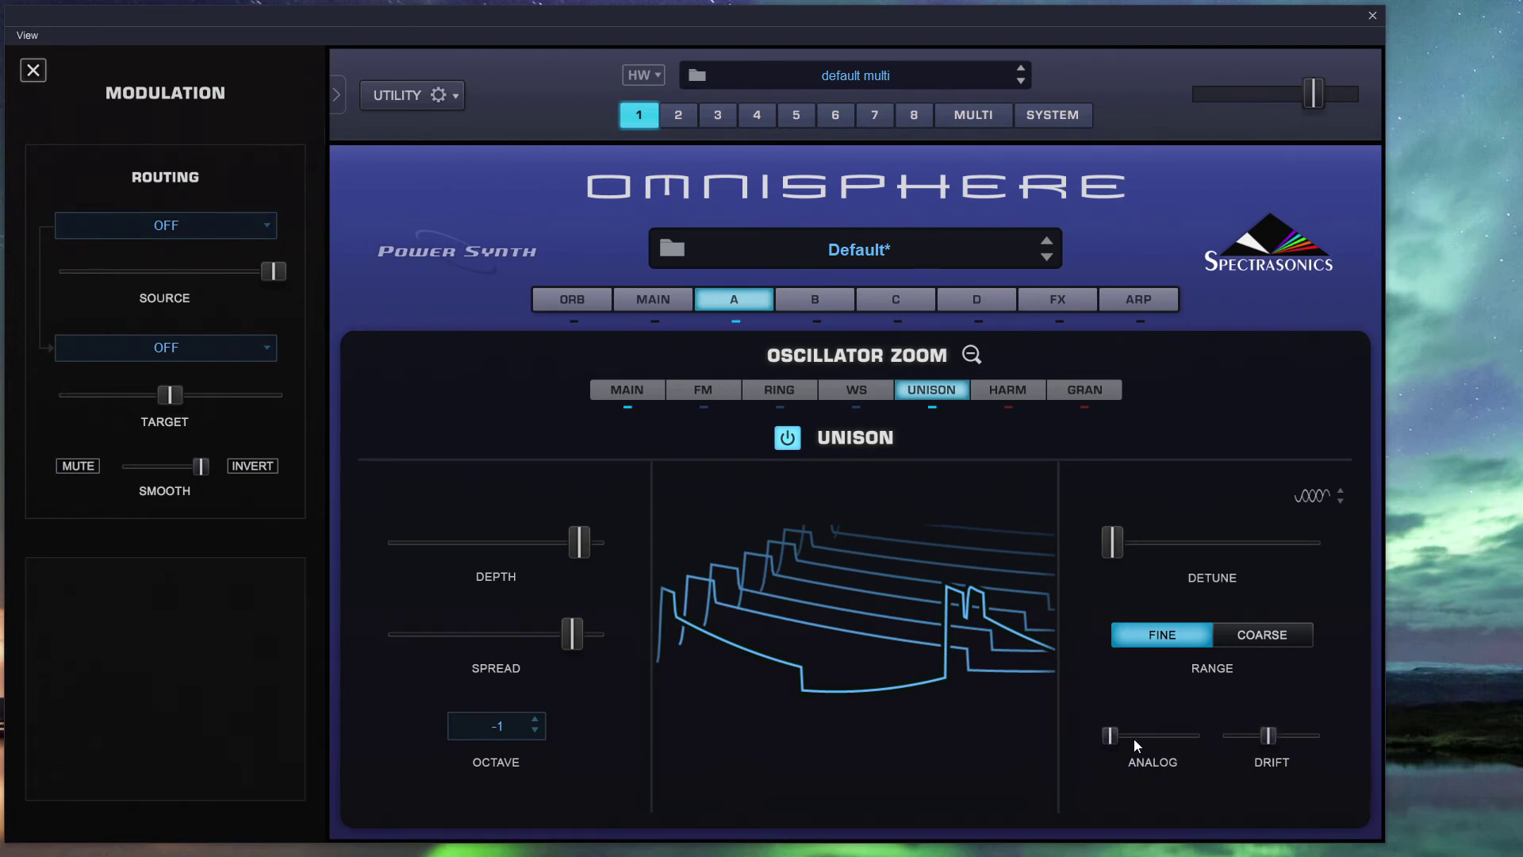
drag(1109, 738, 1244, 693)
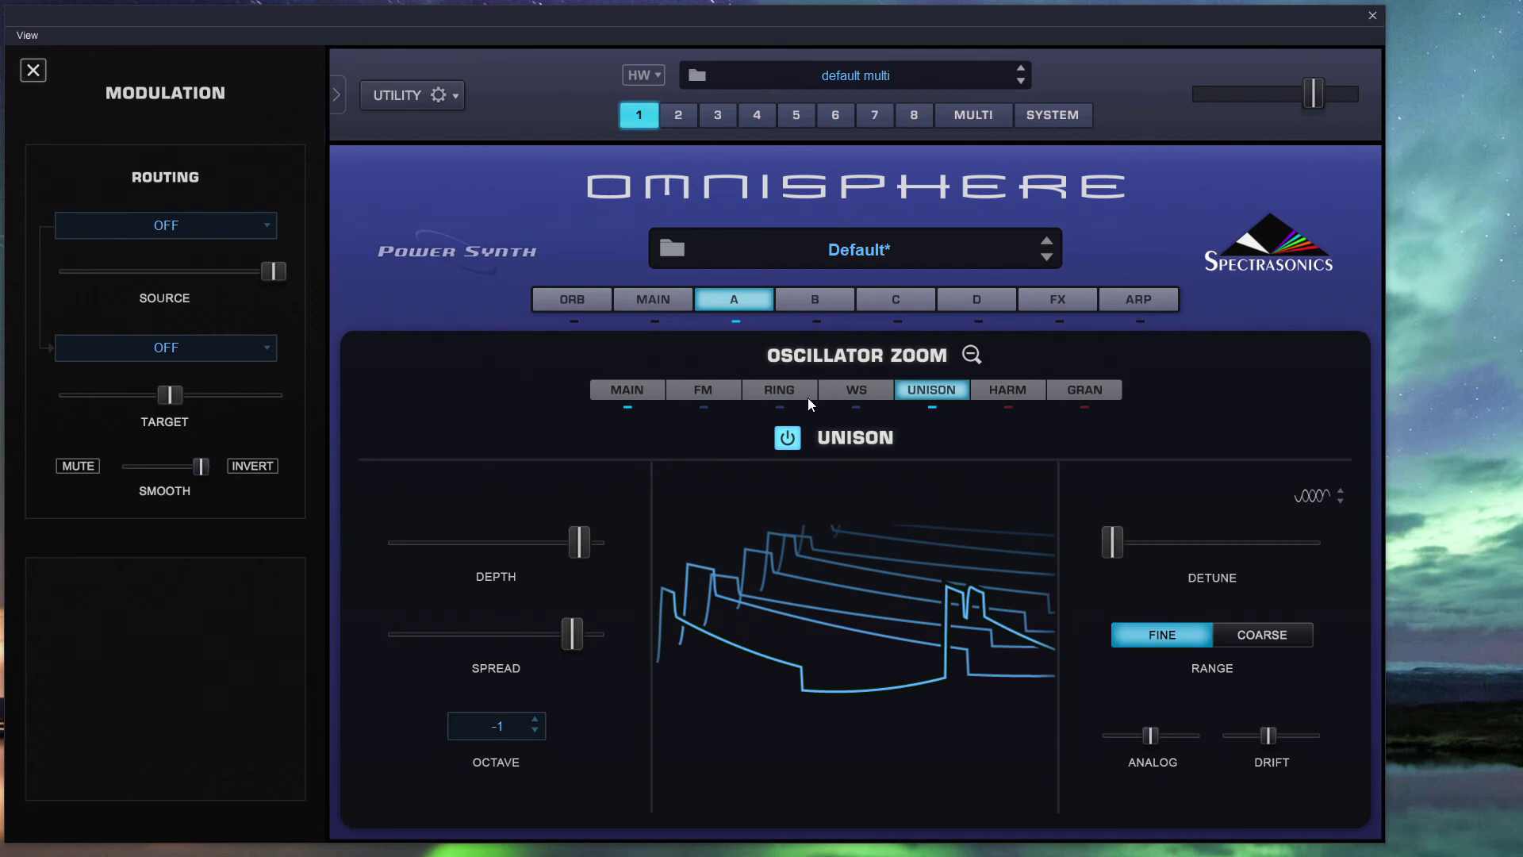
Load the patch "Synth - Midnight Jam Session" from the Biodiode user directory.
click(33, 71)
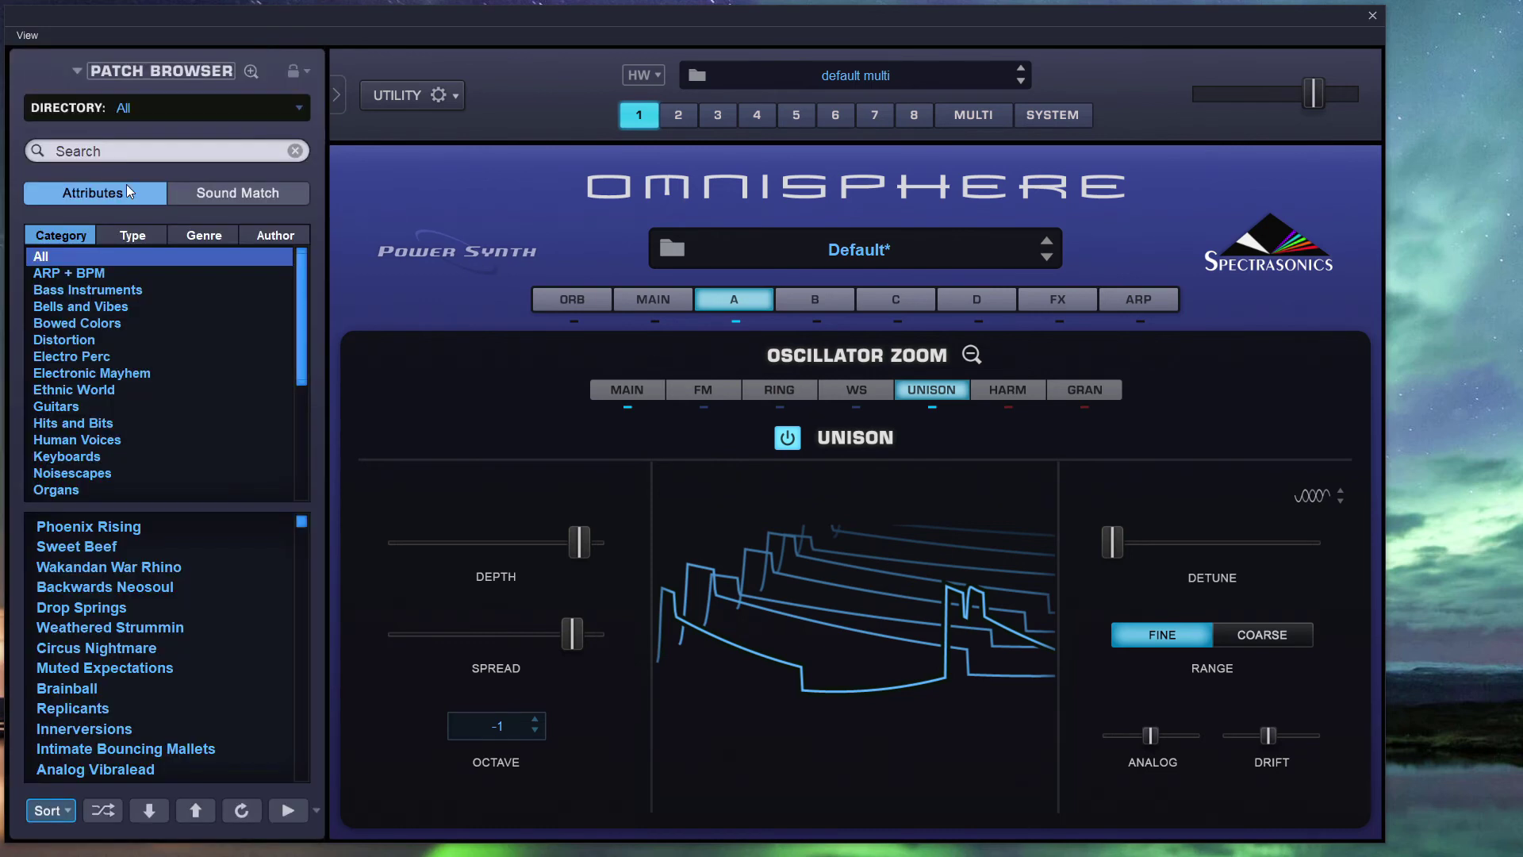
click(222, 104)
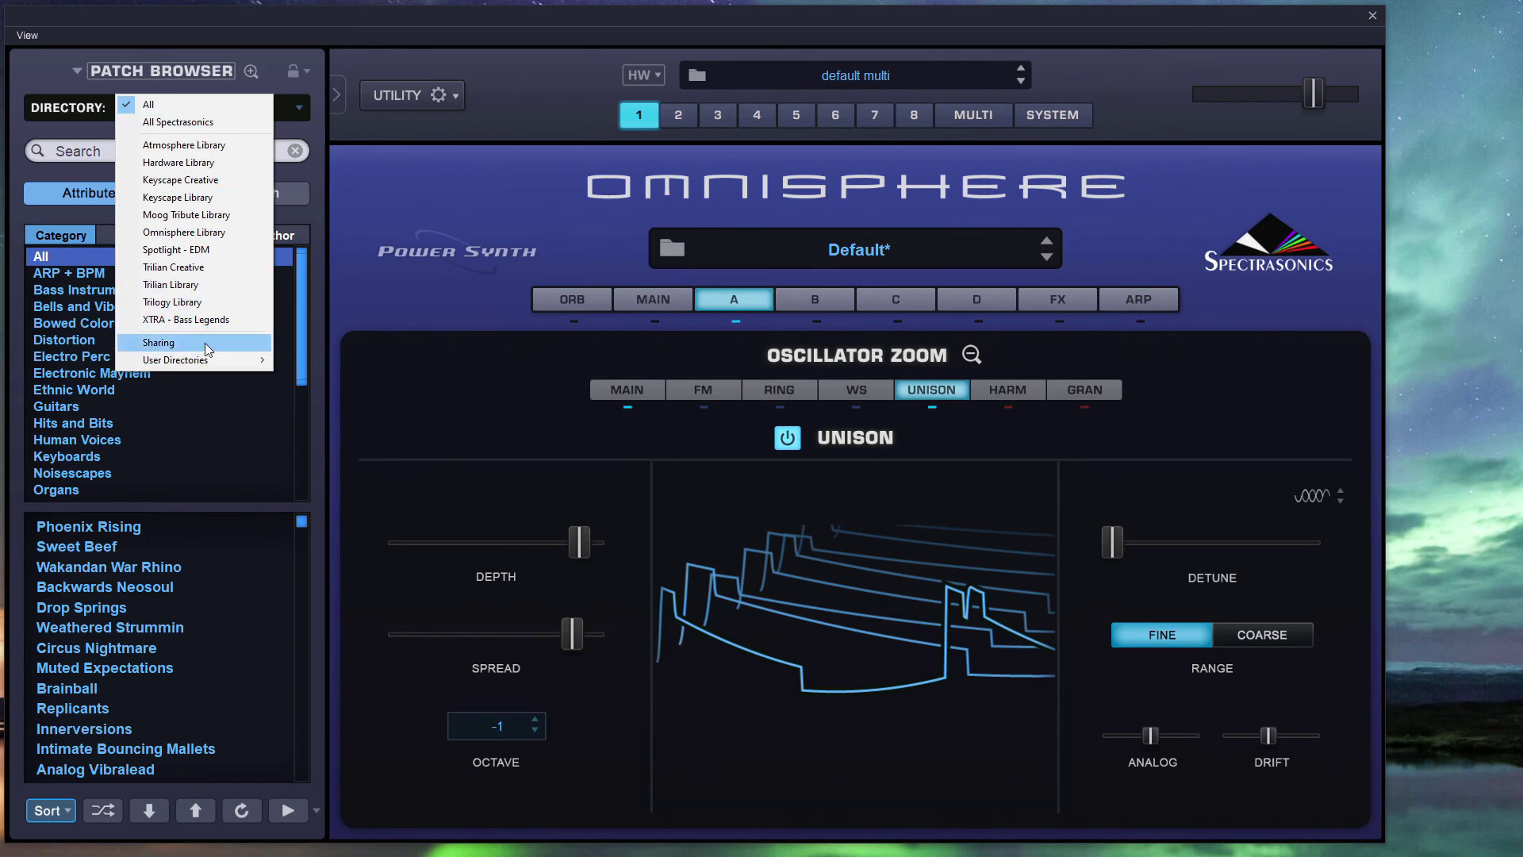
mouse_move(211, 368)
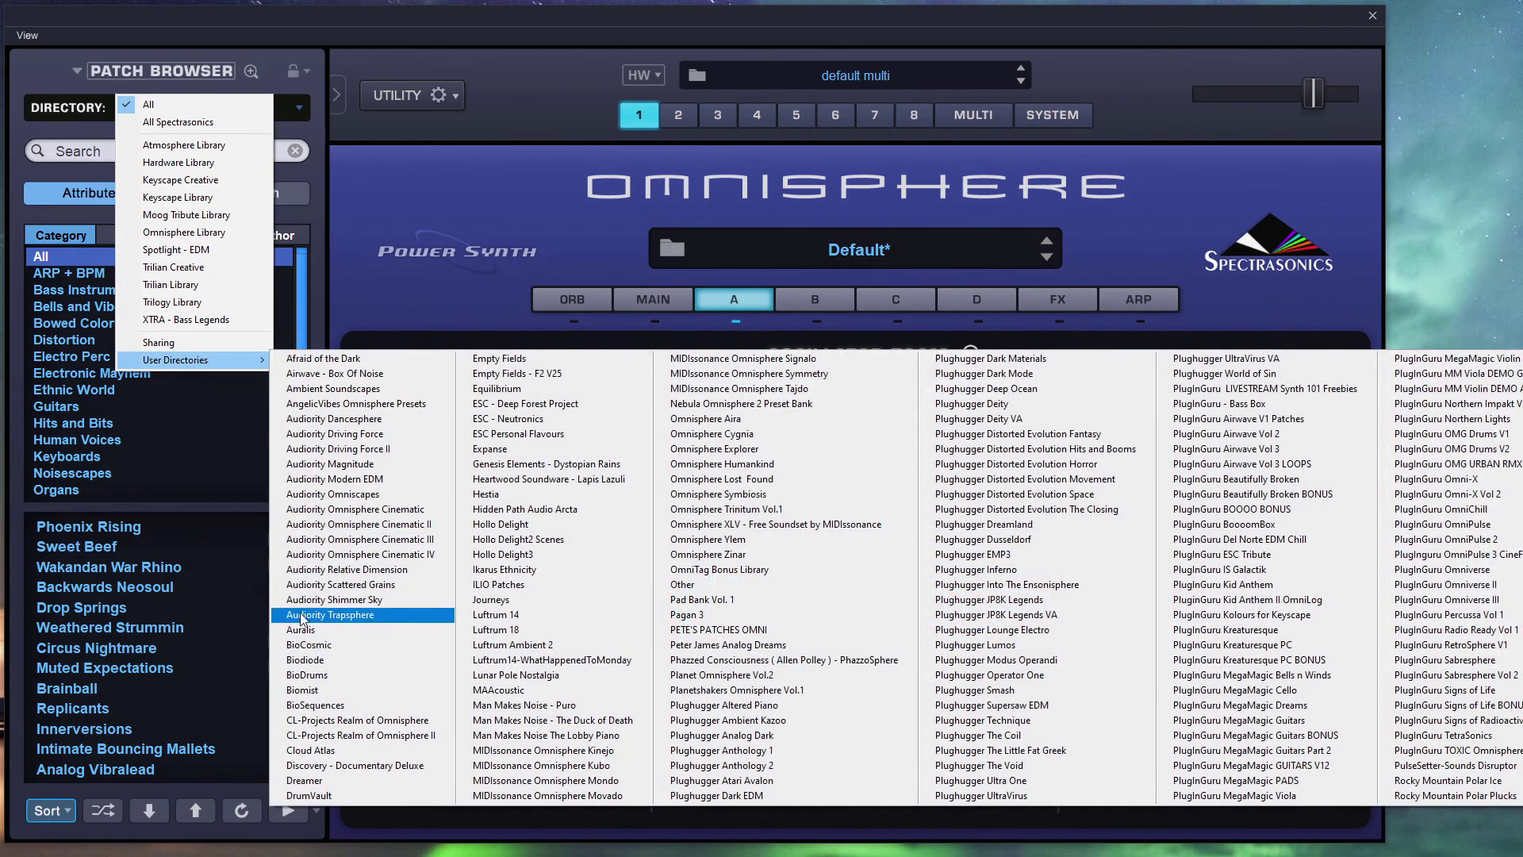
click(302, 660)
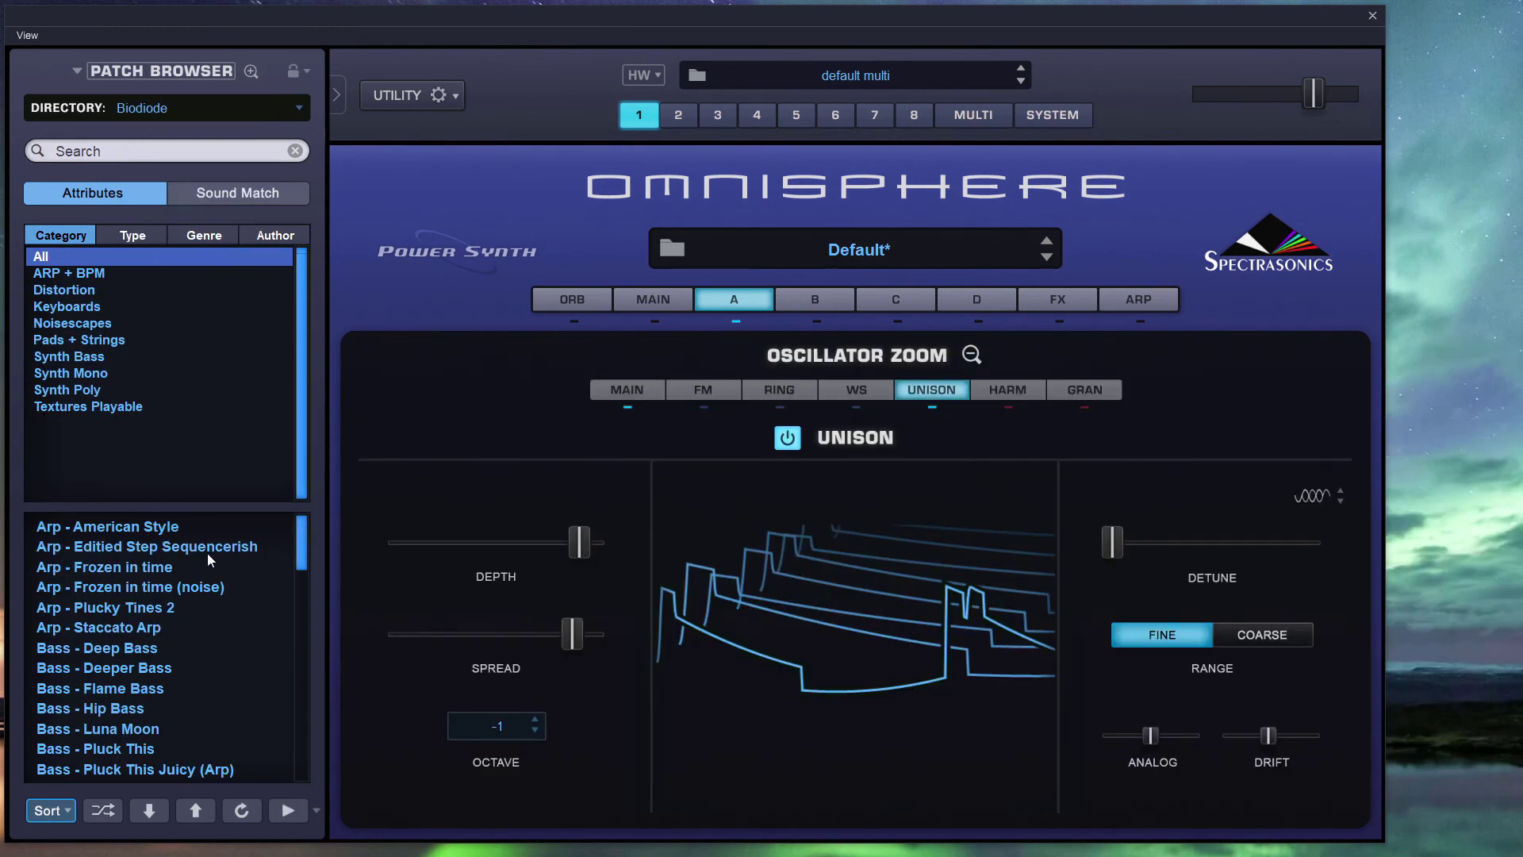
drag(308, 547, 285, 705)
scroll(287, 714, down, 1)
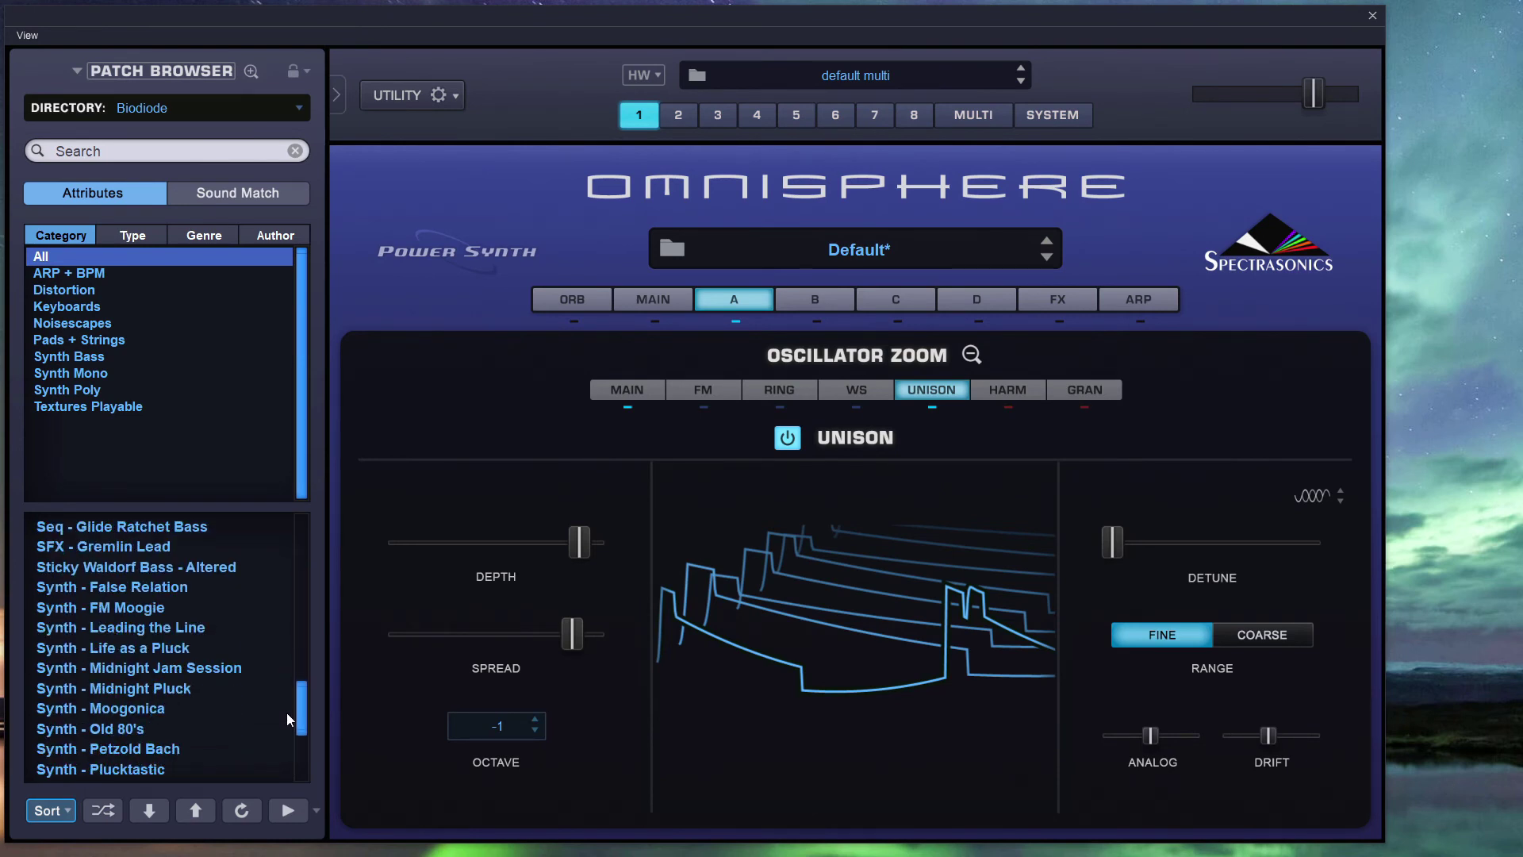
click(211, 667)
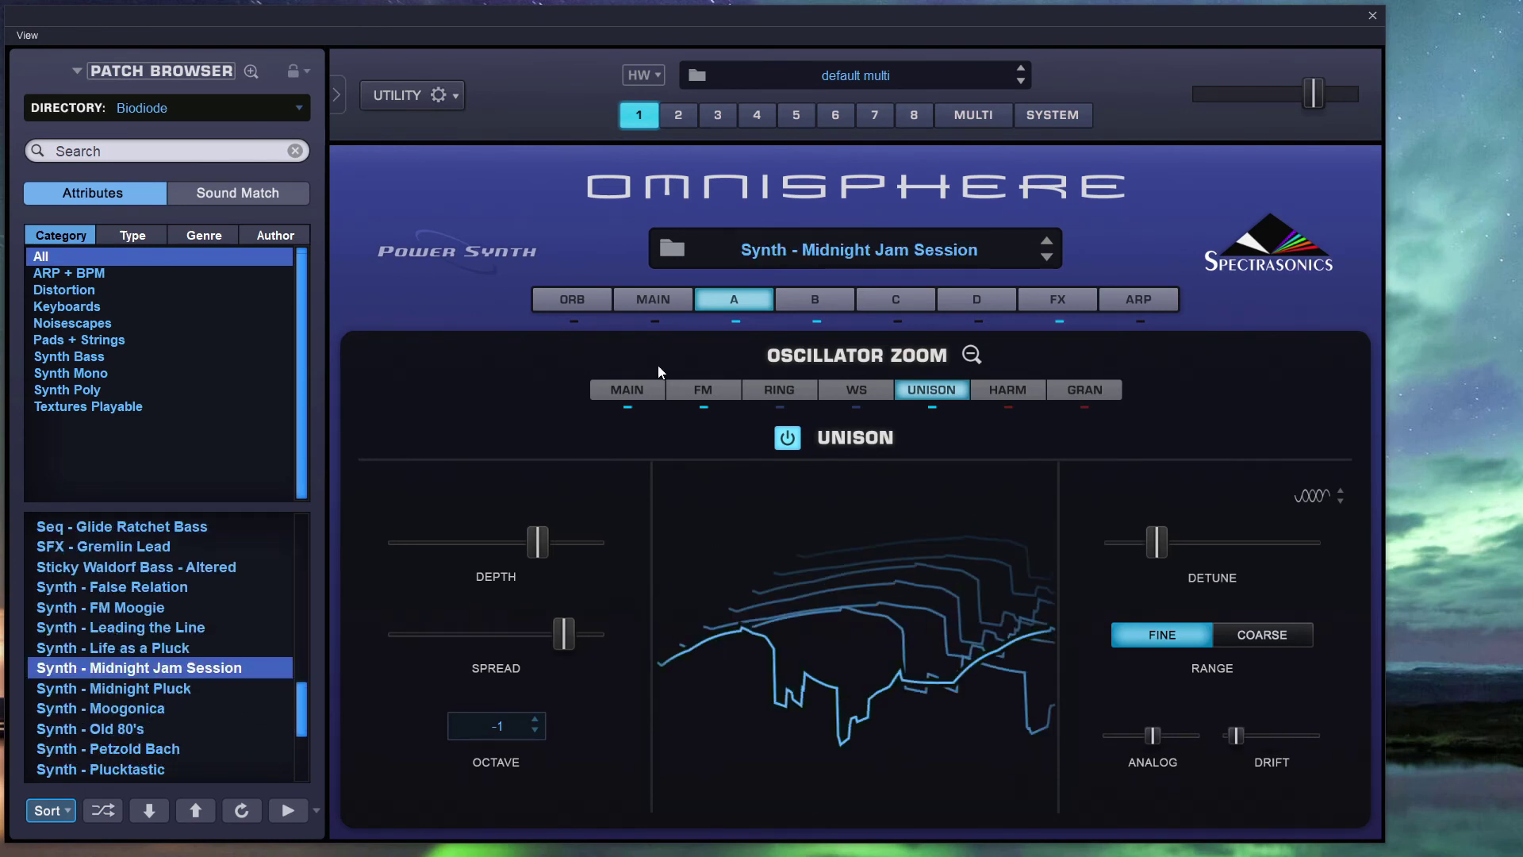
Review the patch's main page and compare the oscillator and filter settings of layers A and B.
click(653, 300)
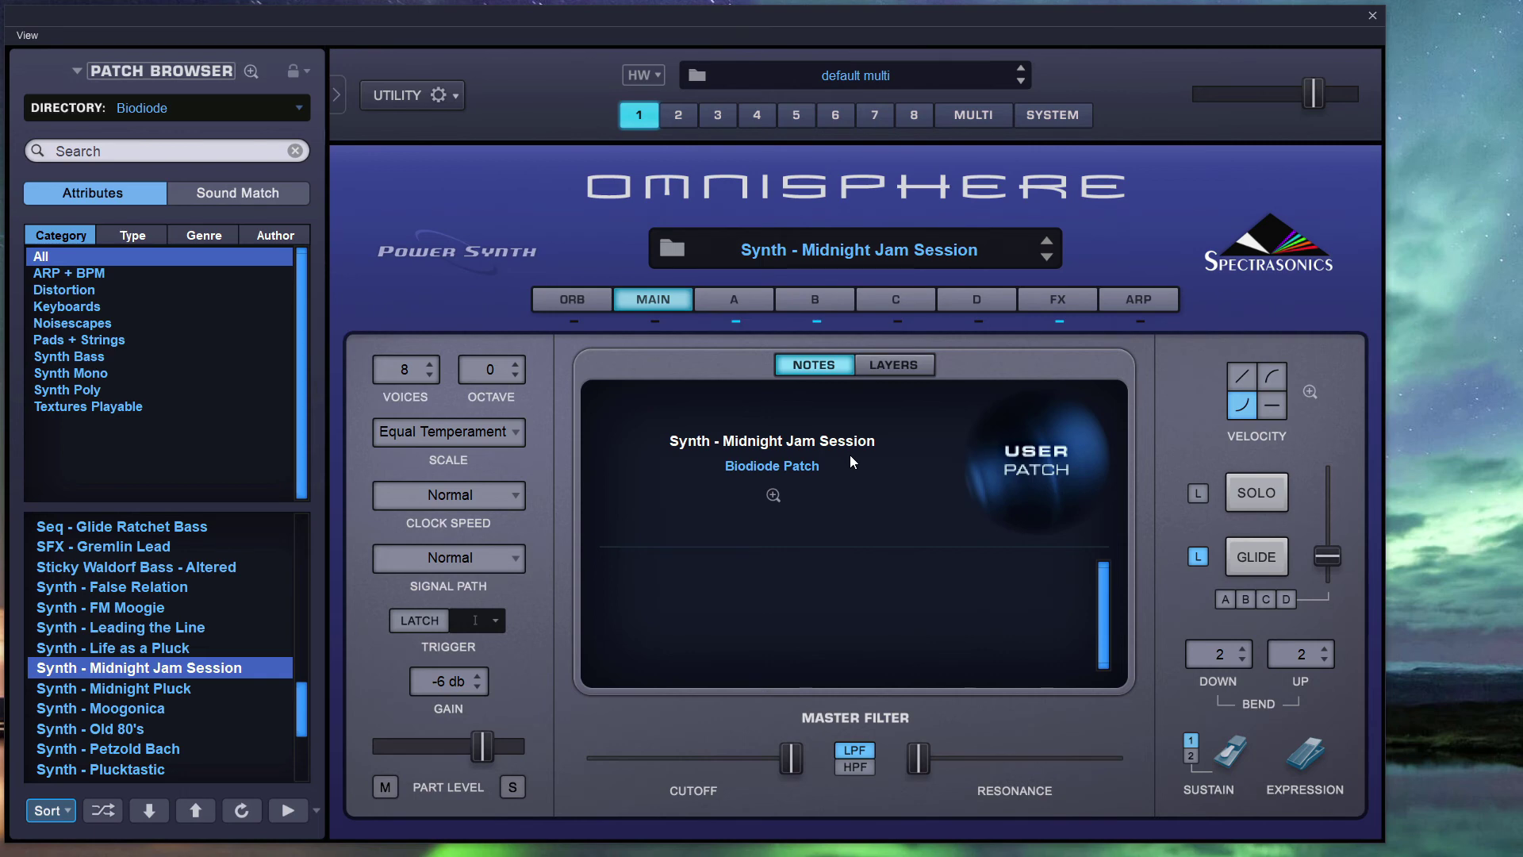
click(753, 298)
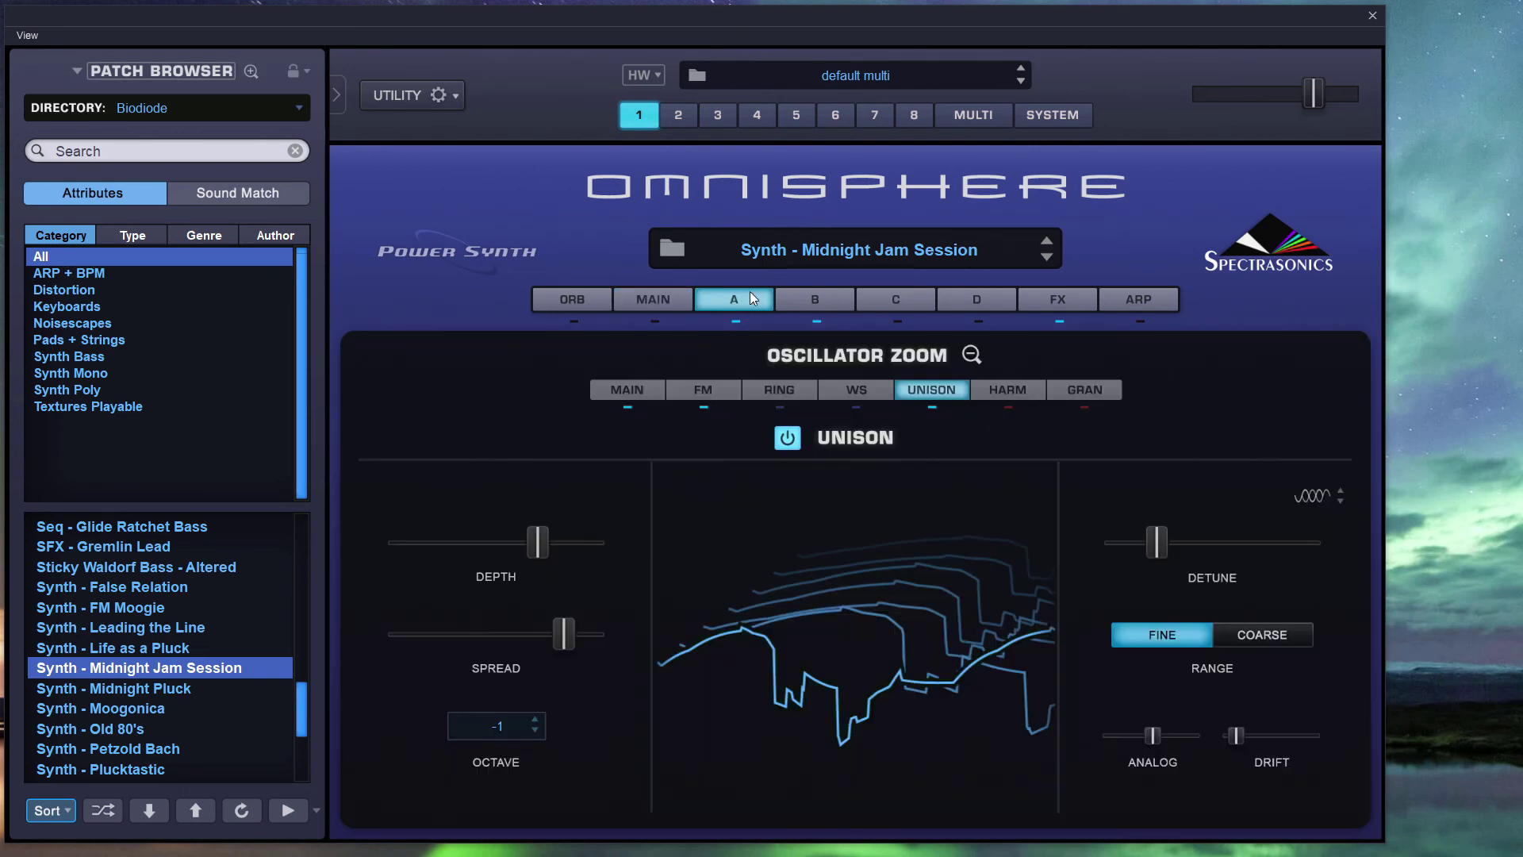
click(971, 355)
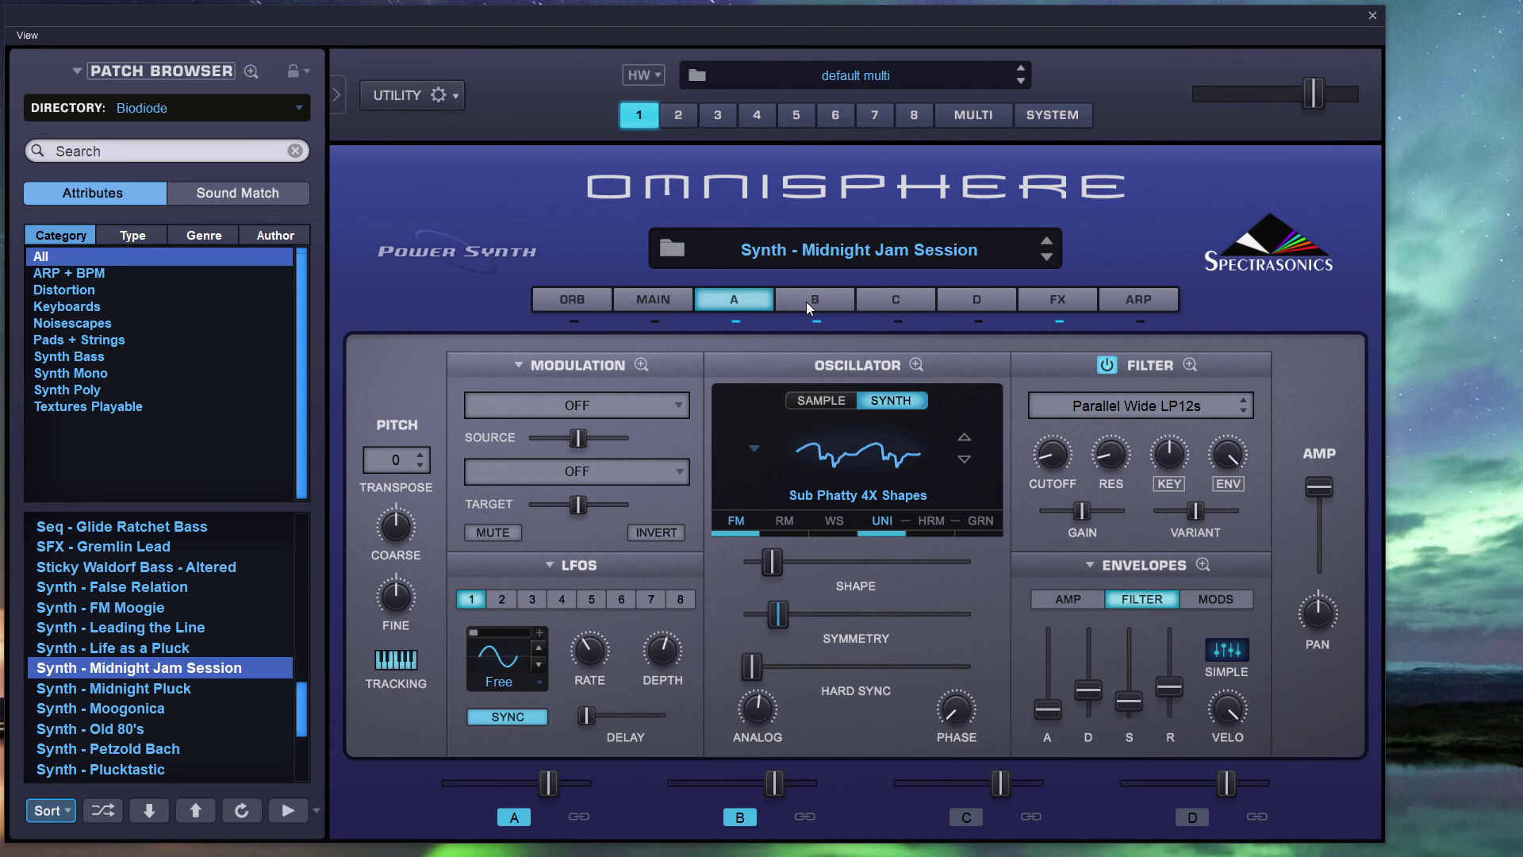
click(806, 301)
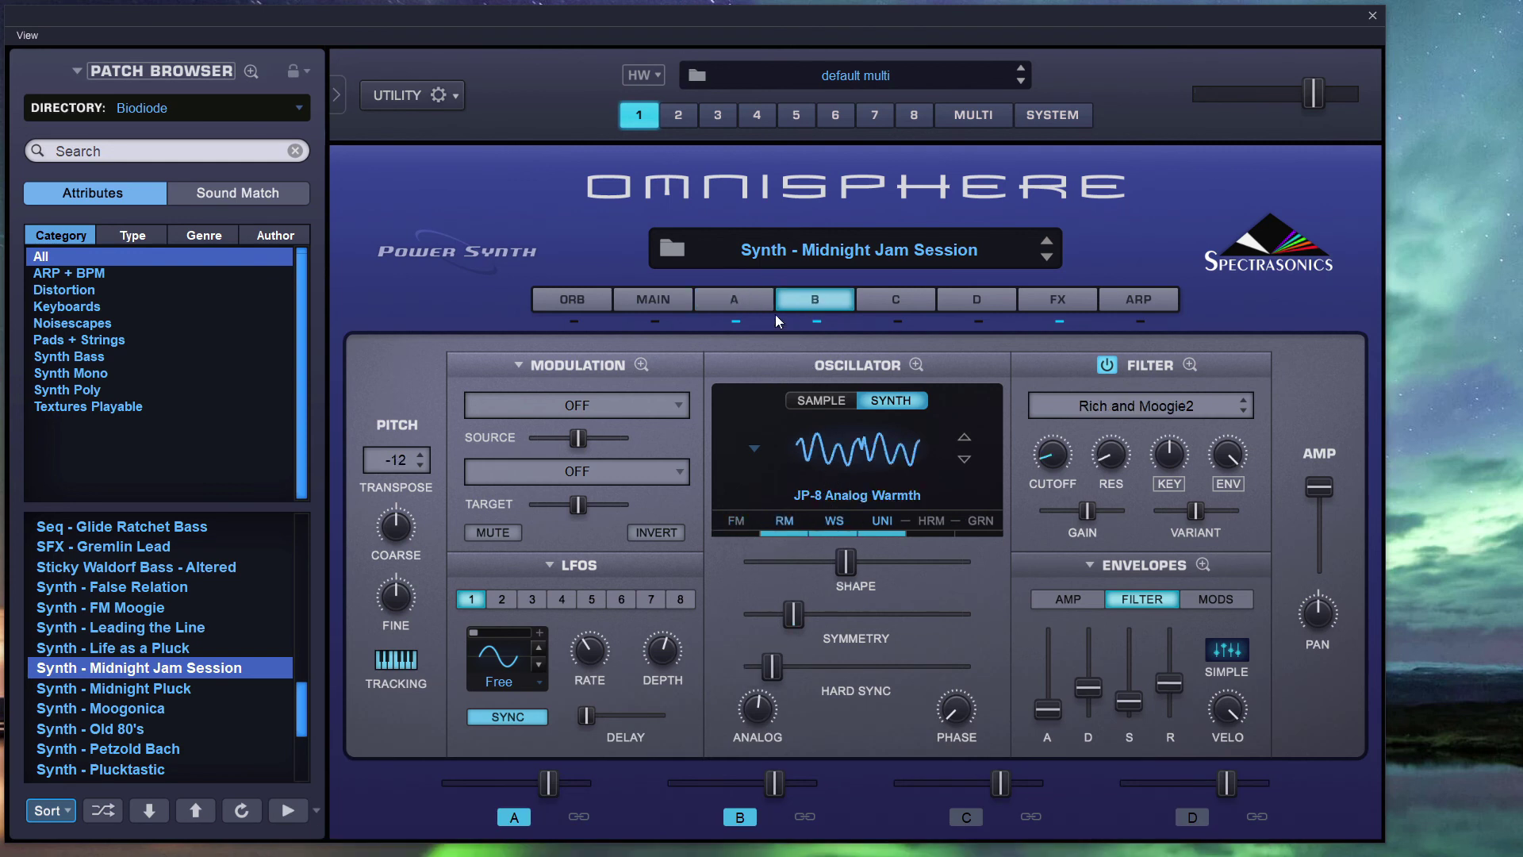
click(754, 302)
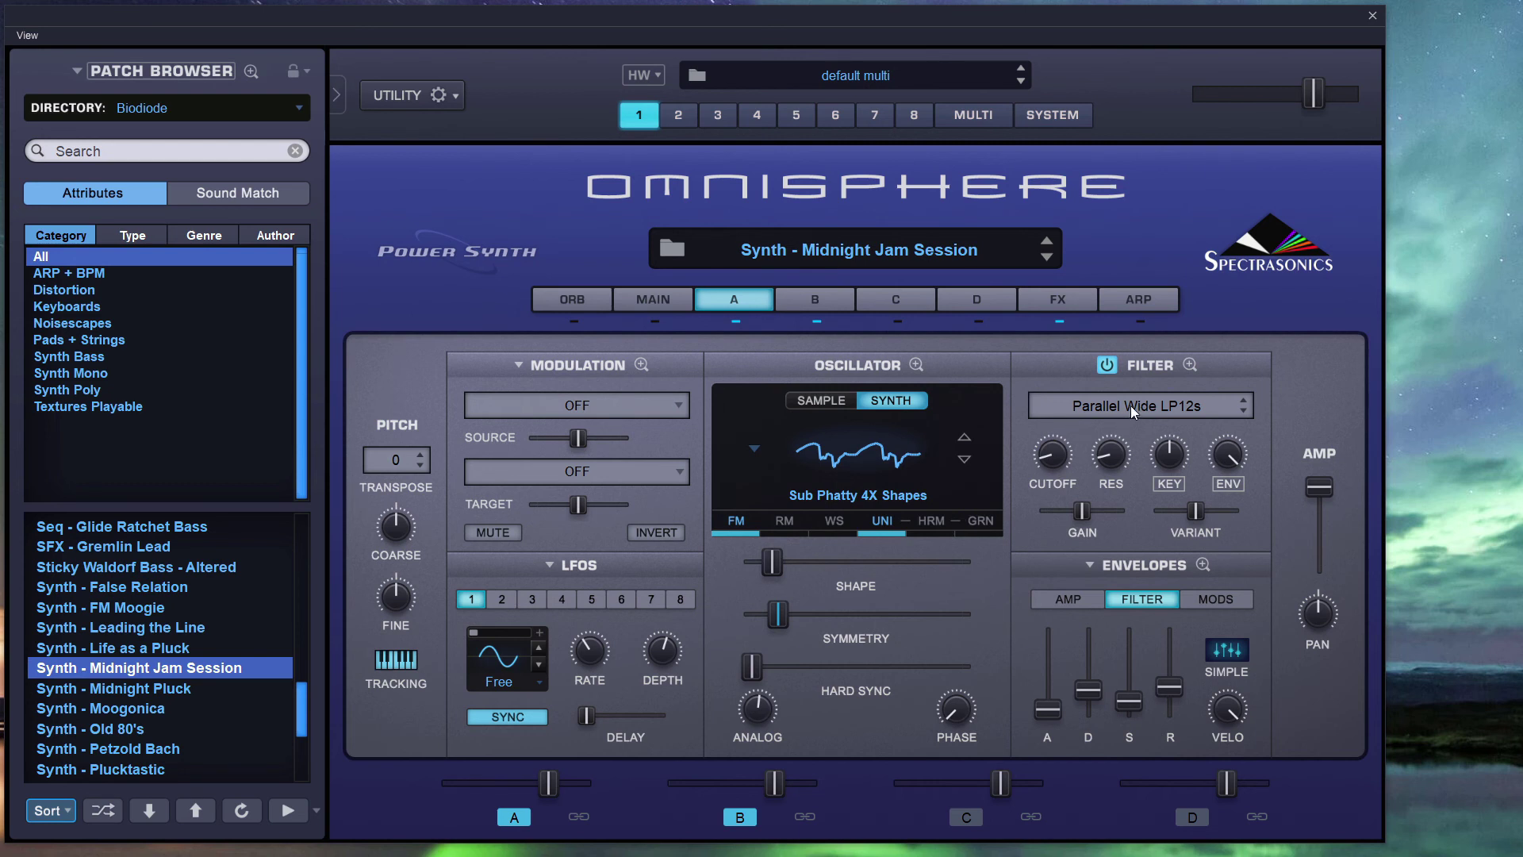
click(816, 305)
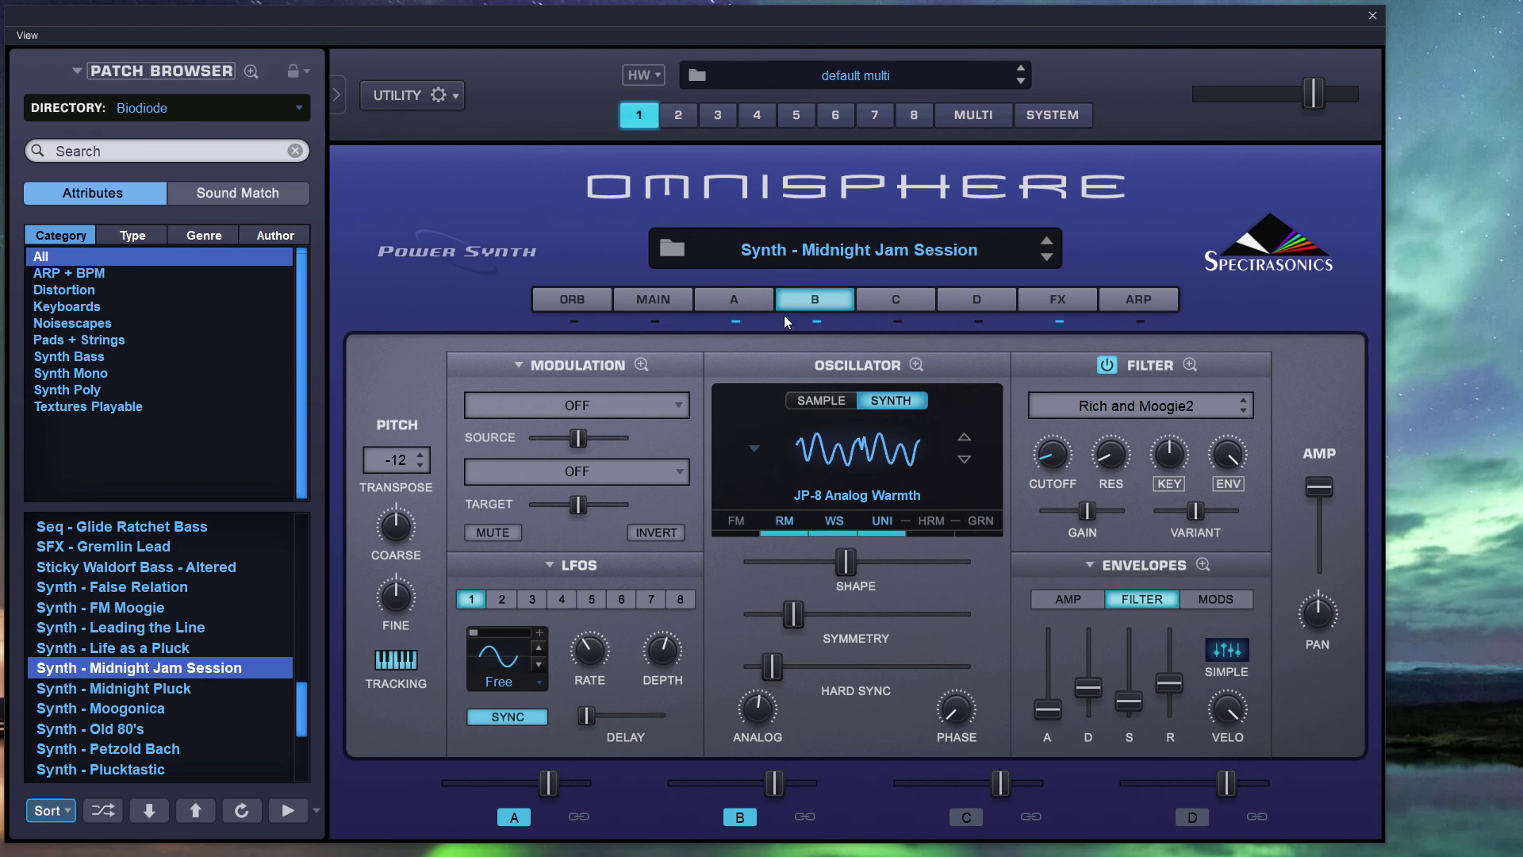
Examine the modulation matrix routings for layers A and B, along with layer B's Unison settings.
click(745, 301)
click(641, 365)
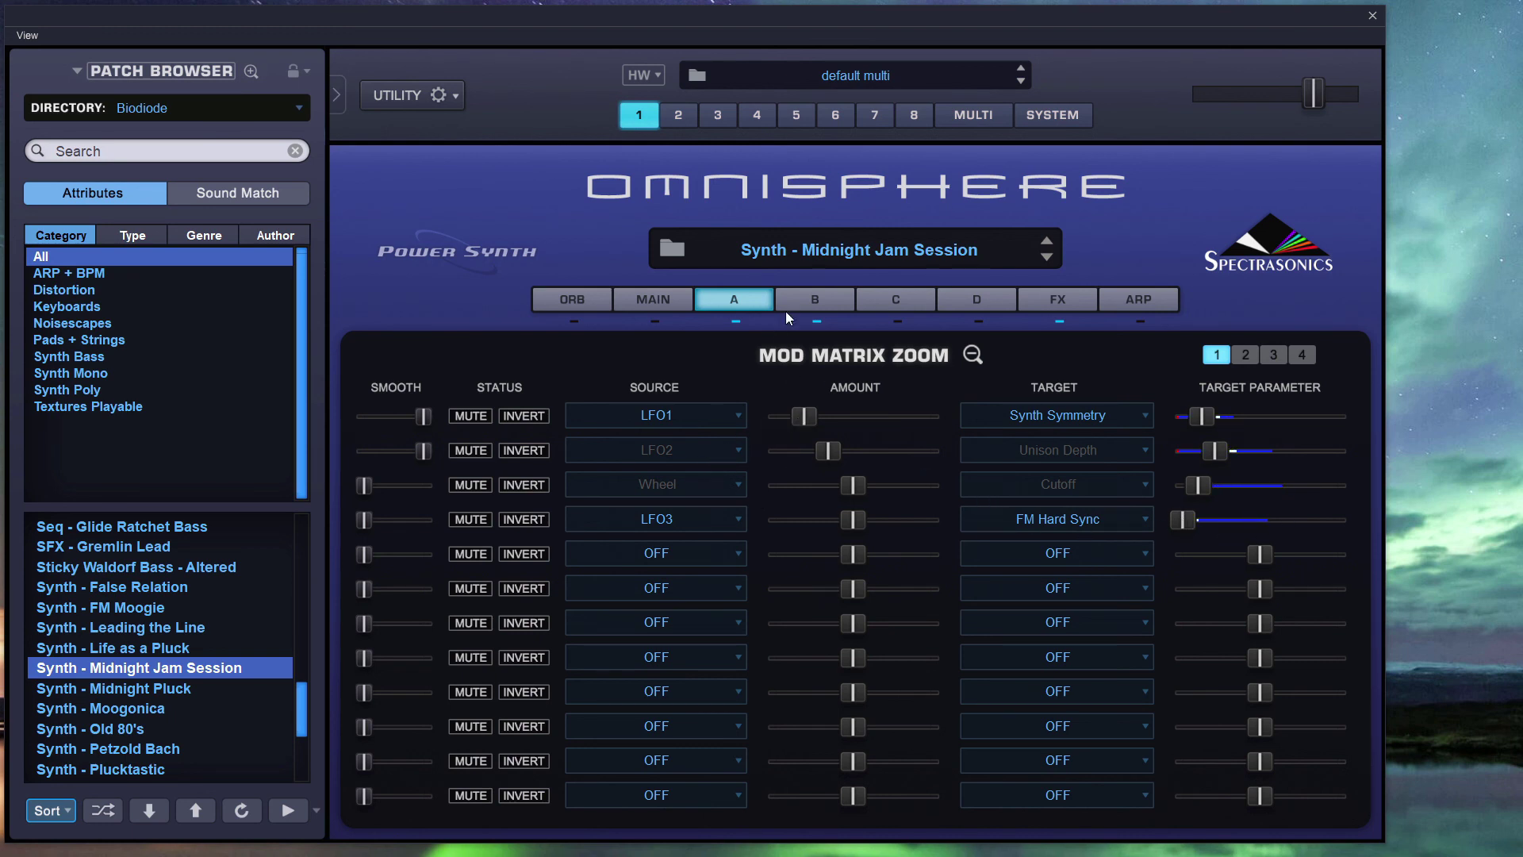
click(972, 356)
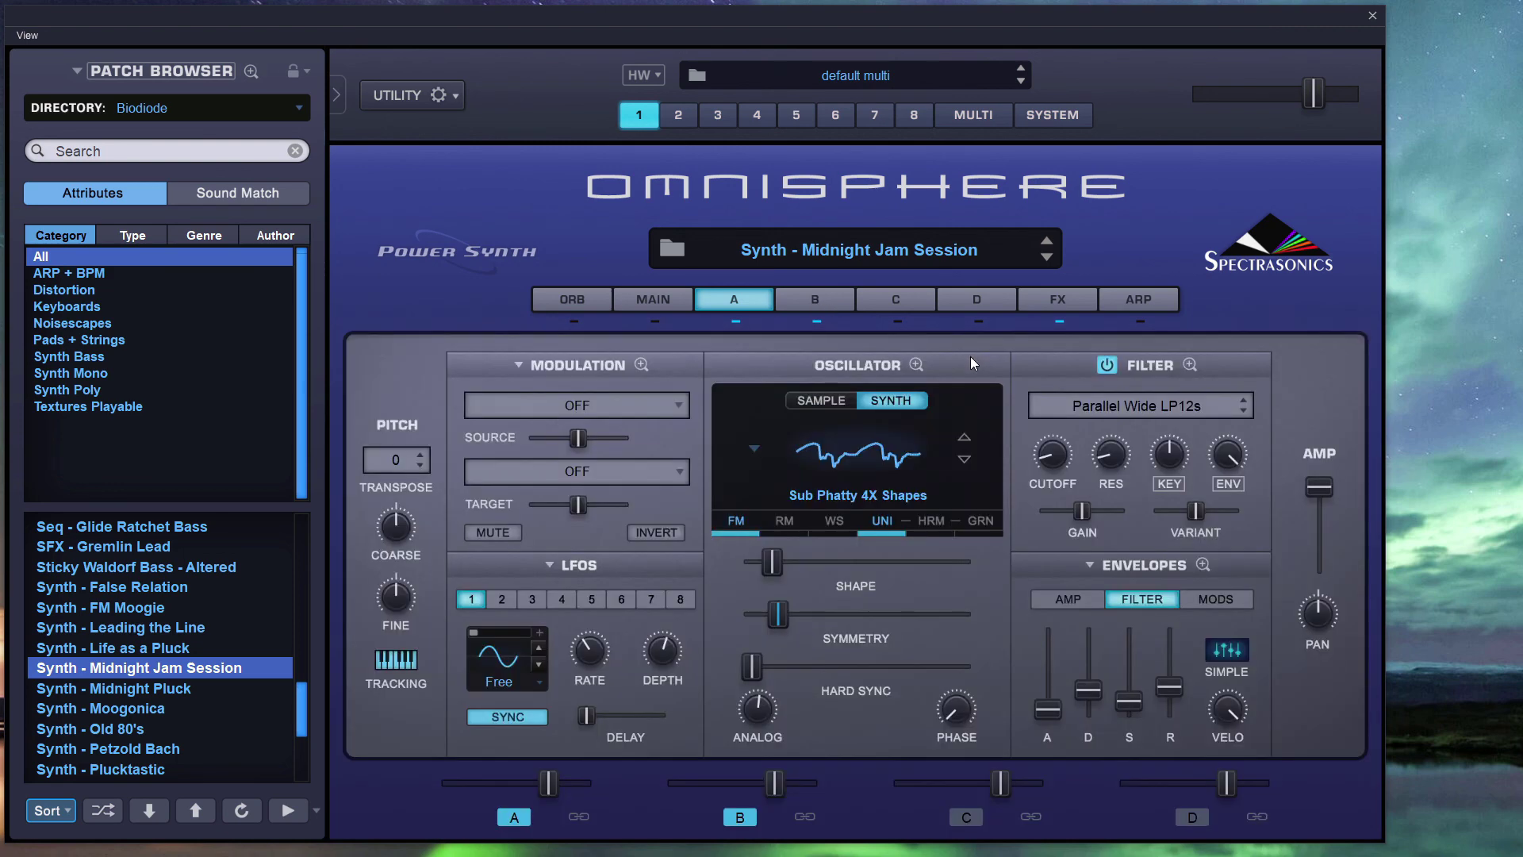
click(821, 311)
click(882, 517)
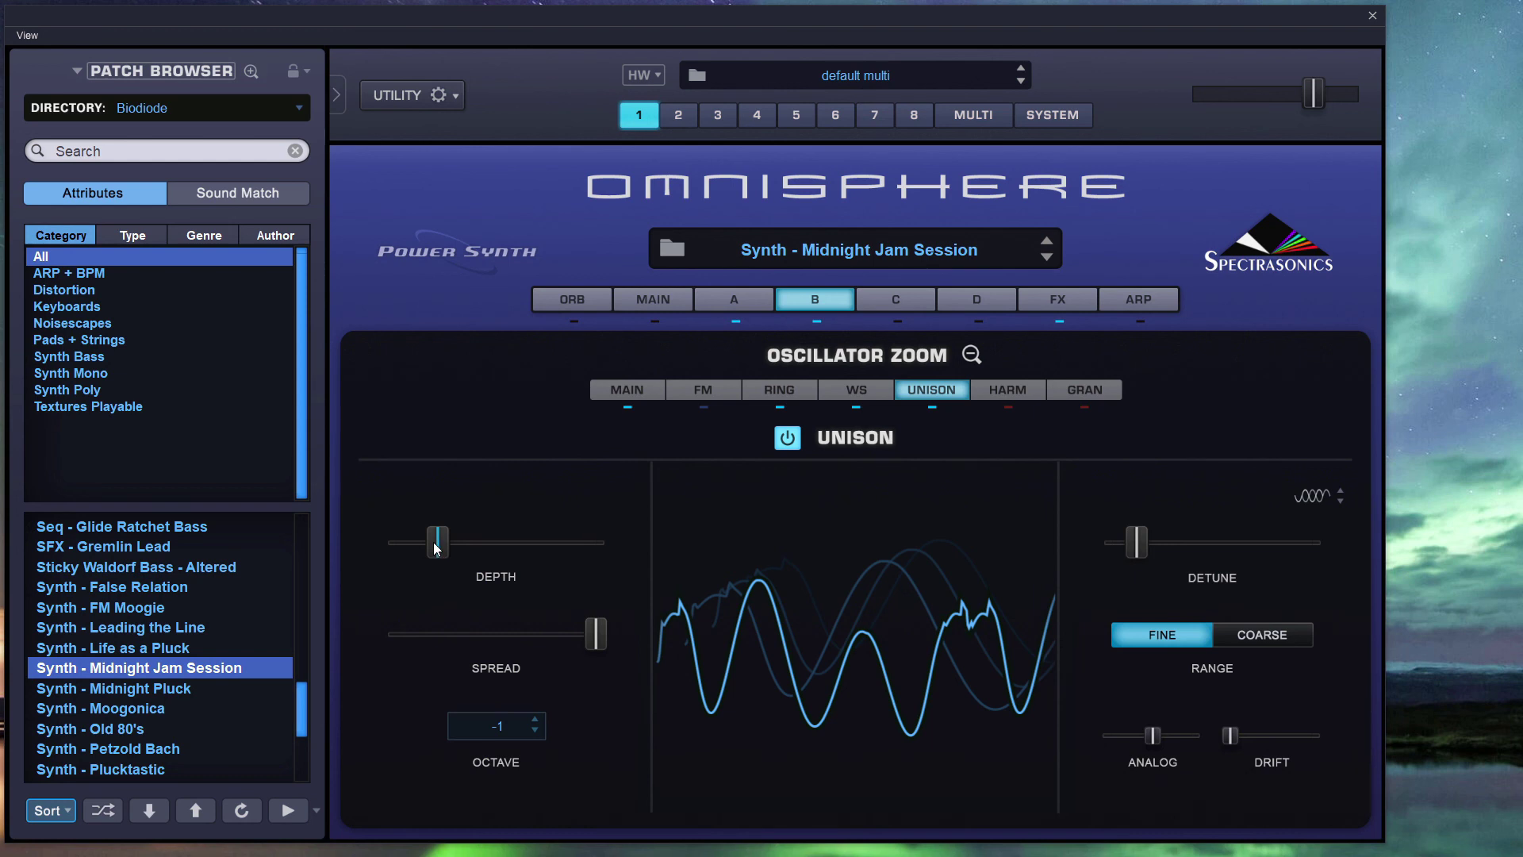
click(974, 355)
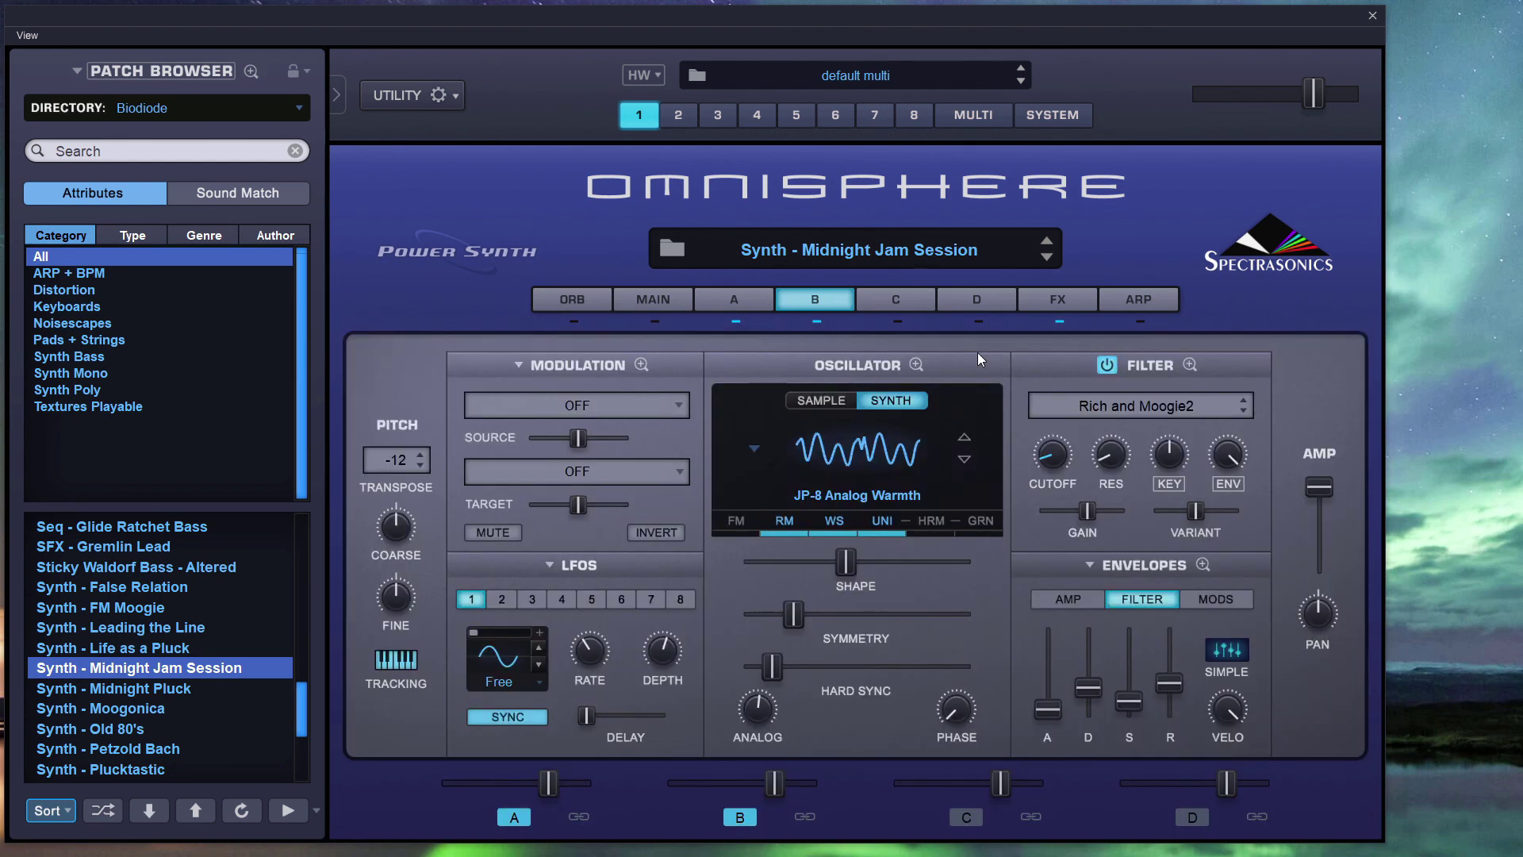
click(641, 364)
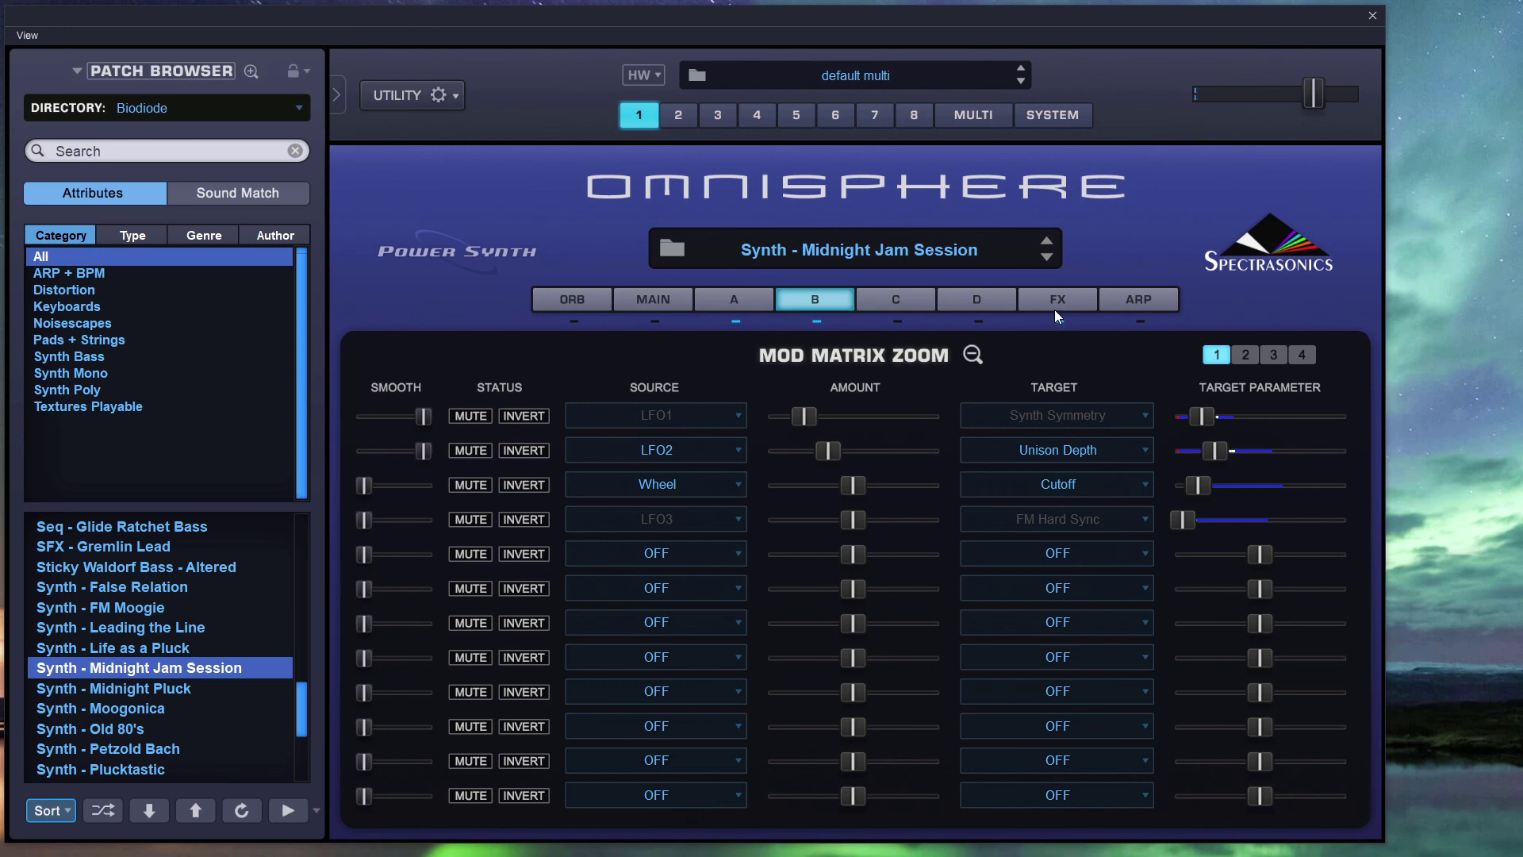
click(969, 354)
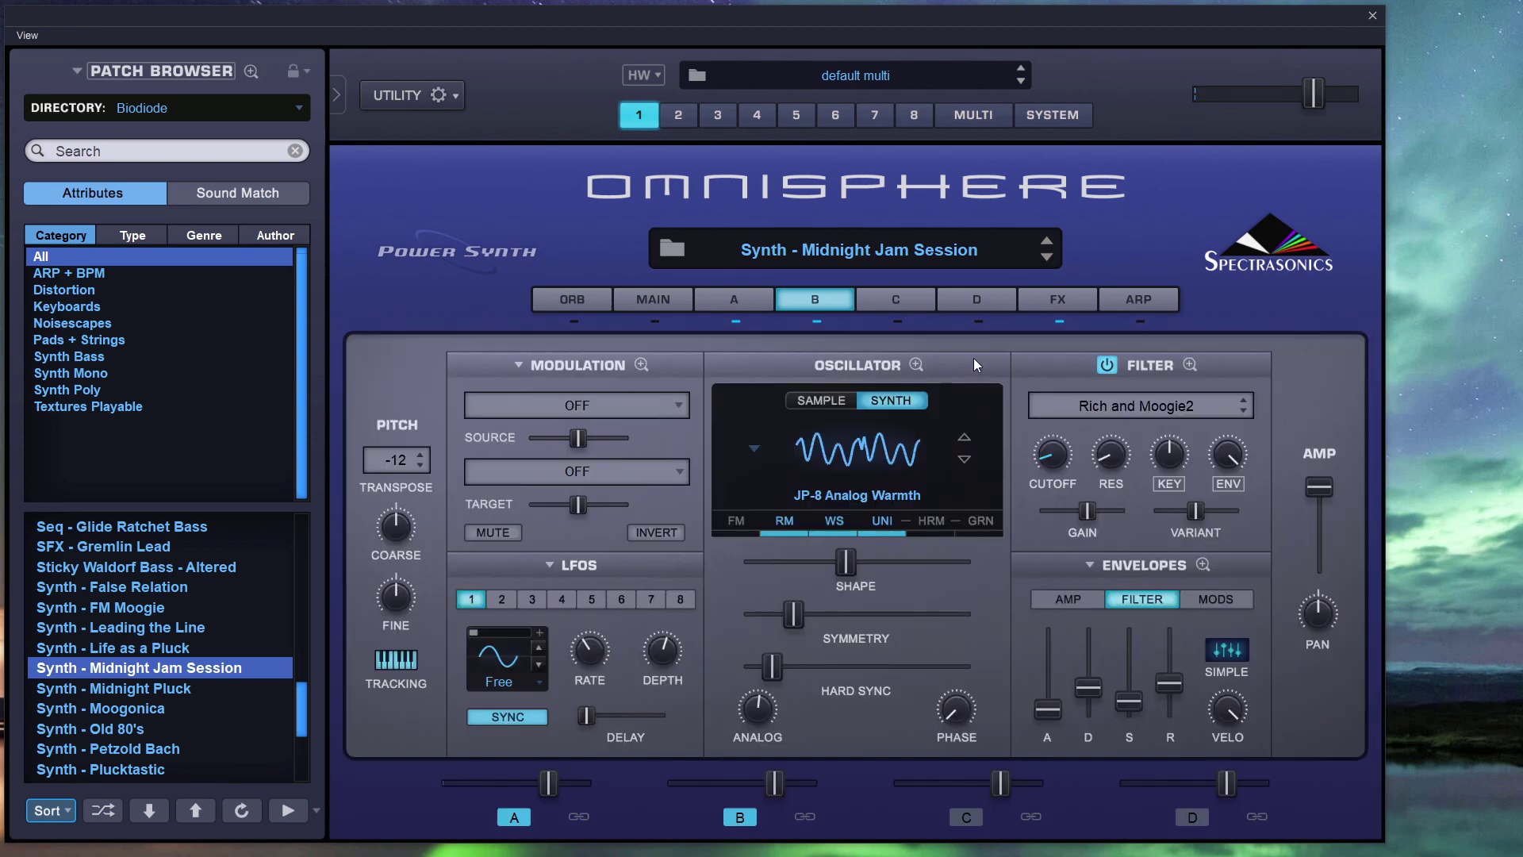
Turn unison off and back on for layers A and B to compare the patch's sound.
click(878, 536)
click(759, 298)
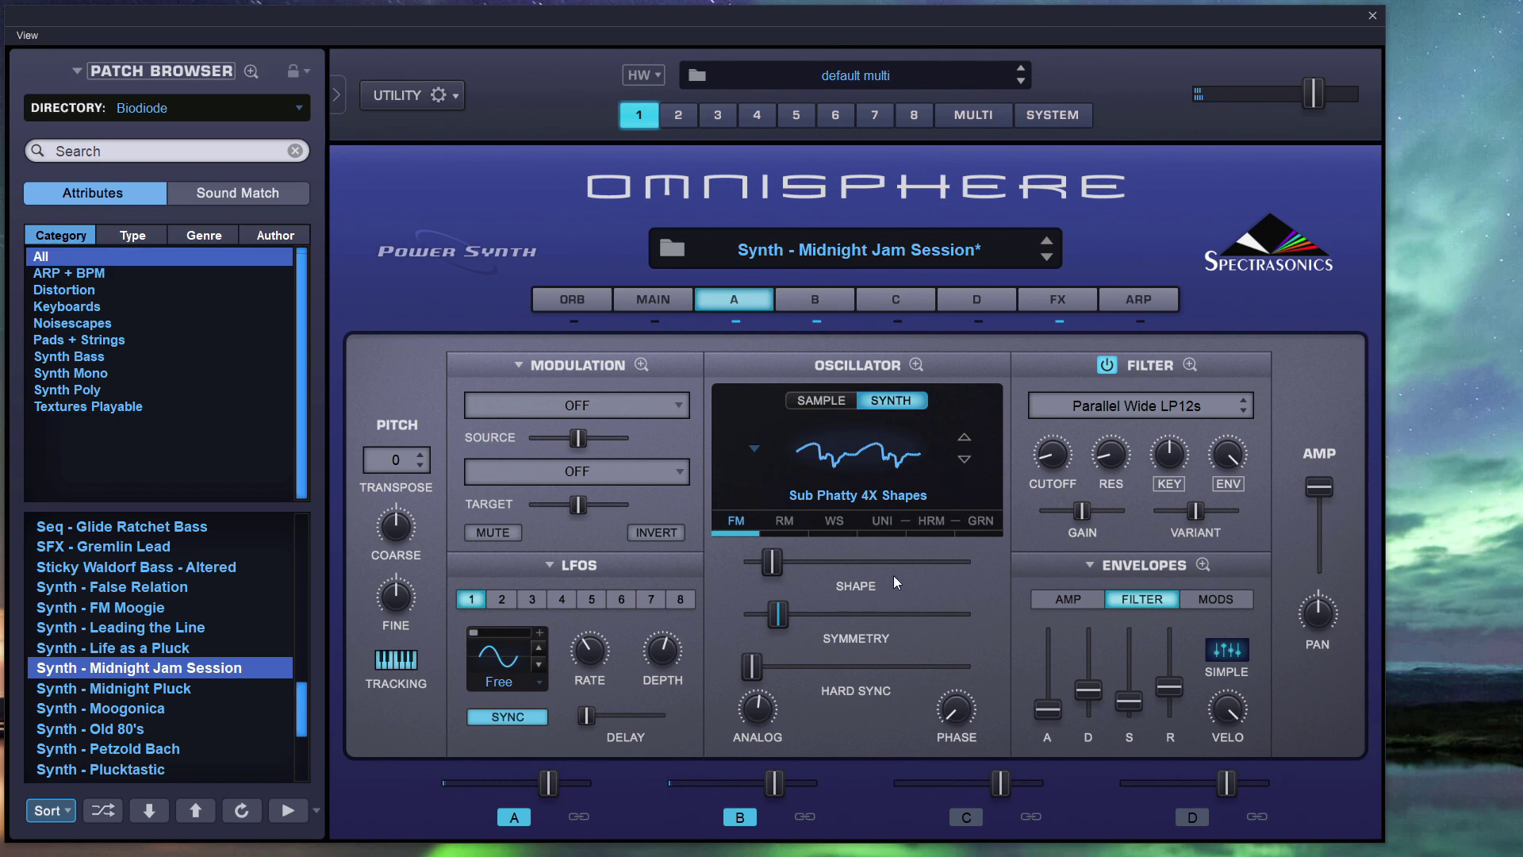
click(836, 300)
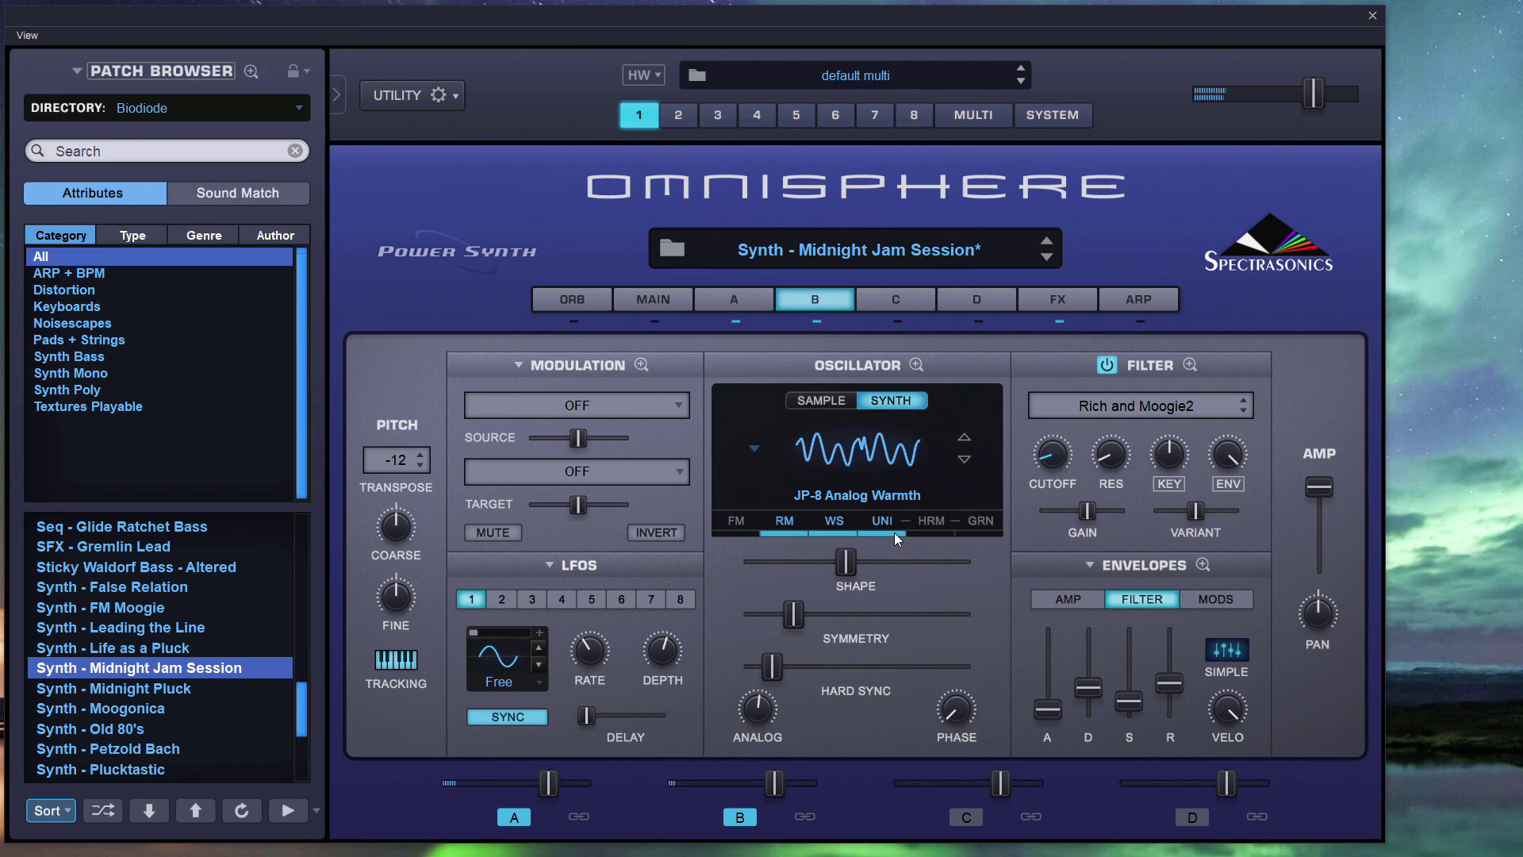
Examine the common, layer A and layer B effects racks, and return to layer A's settings.
click(1075, 298)
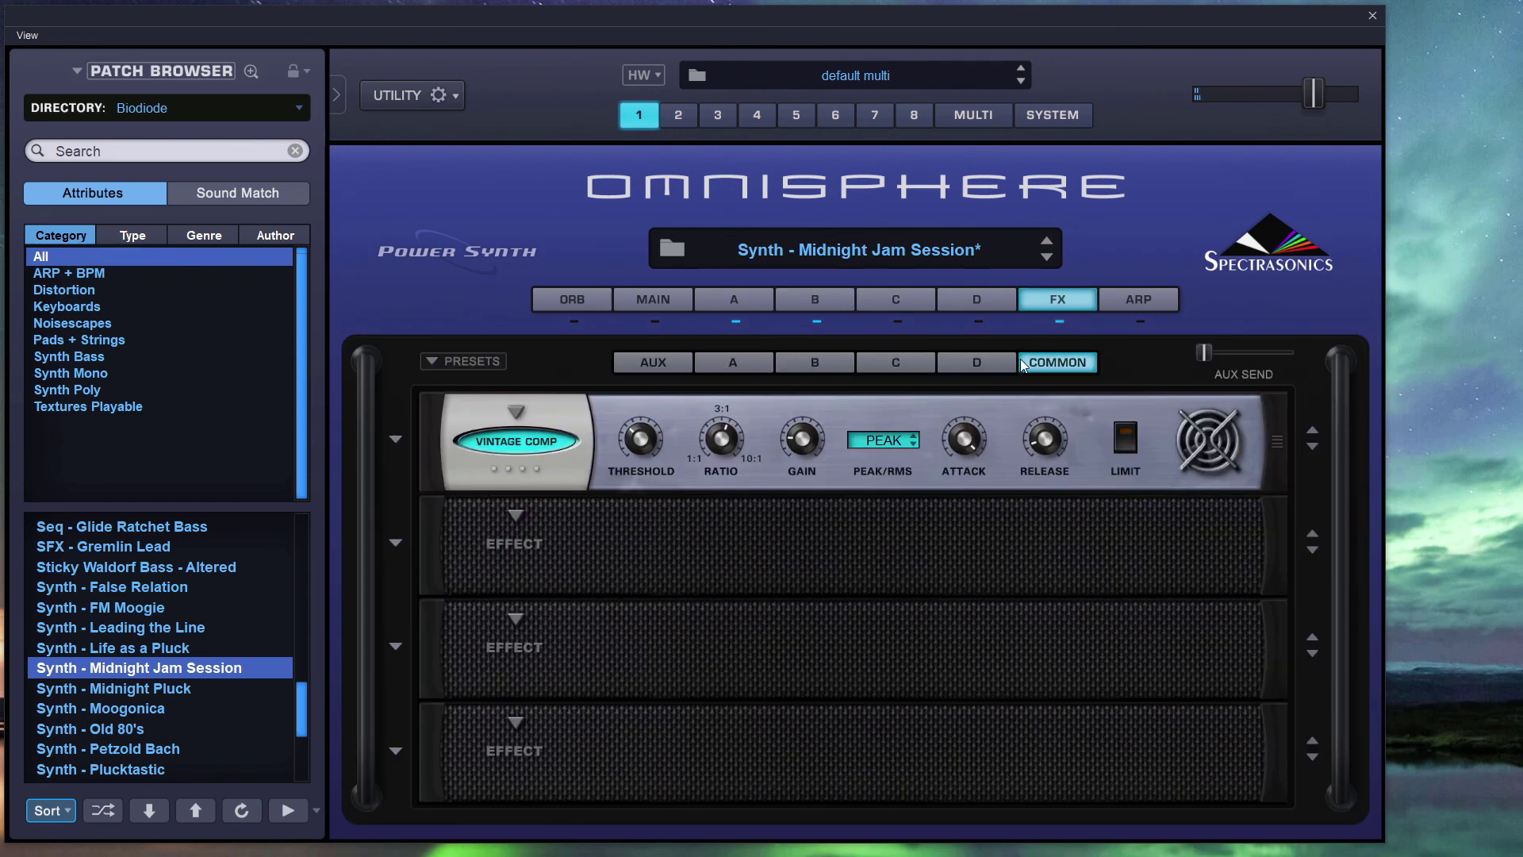
click(751, 358)
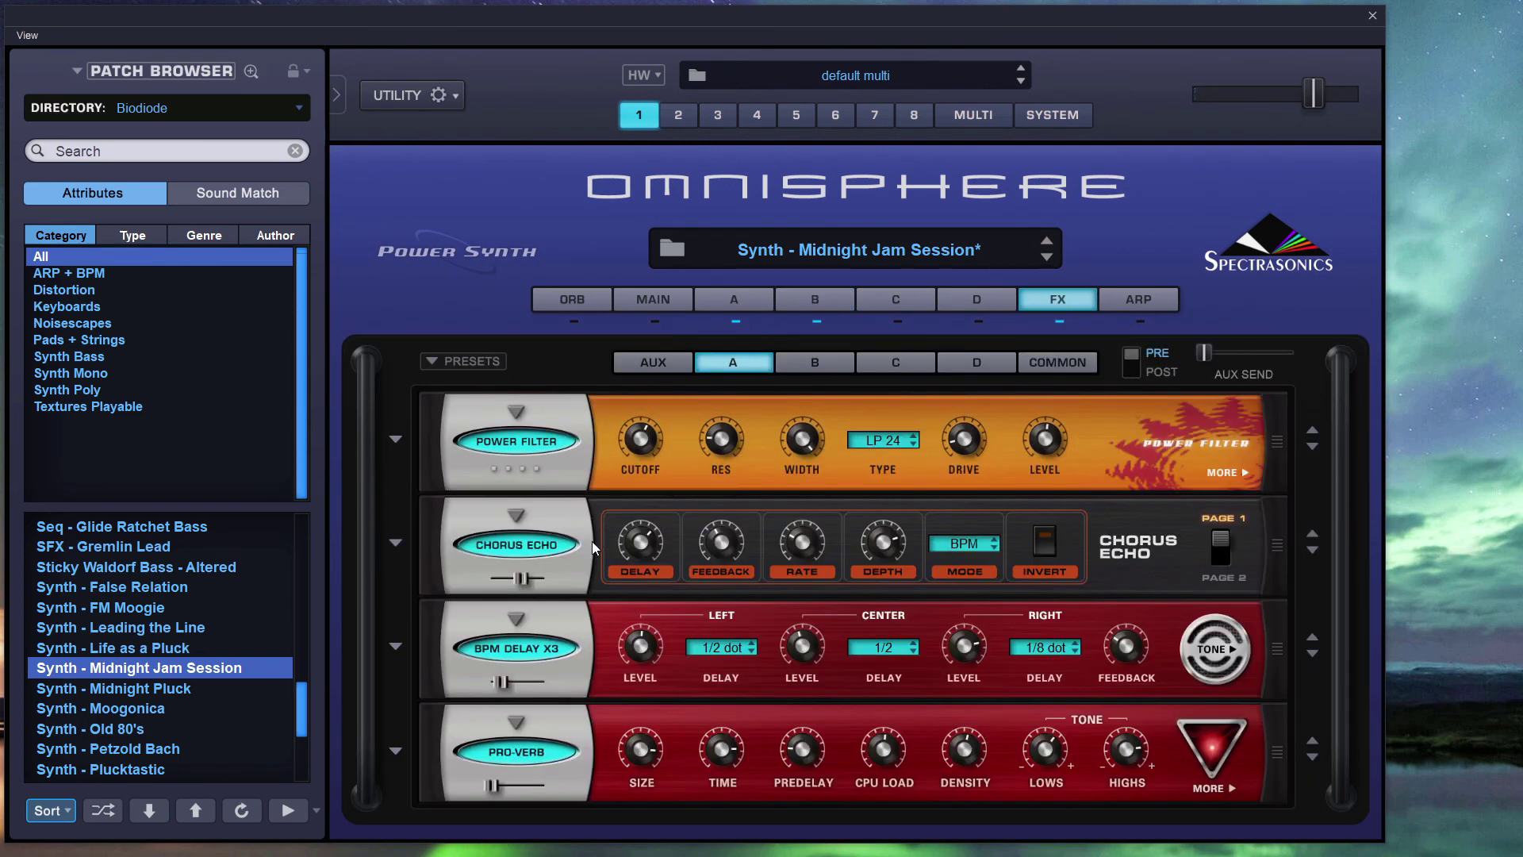
click(792, 365)
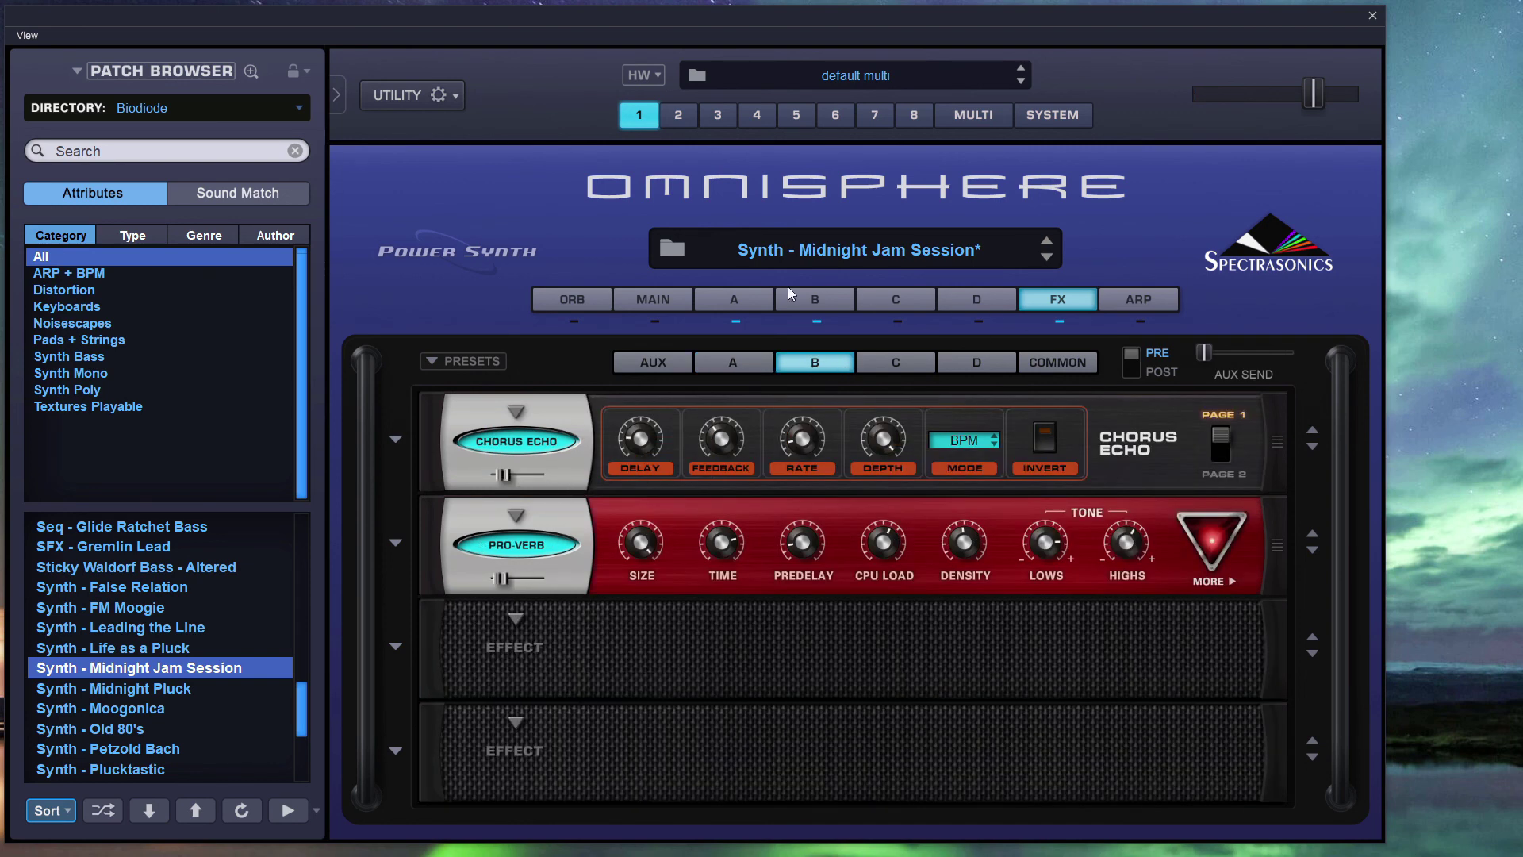
click(760, 300)
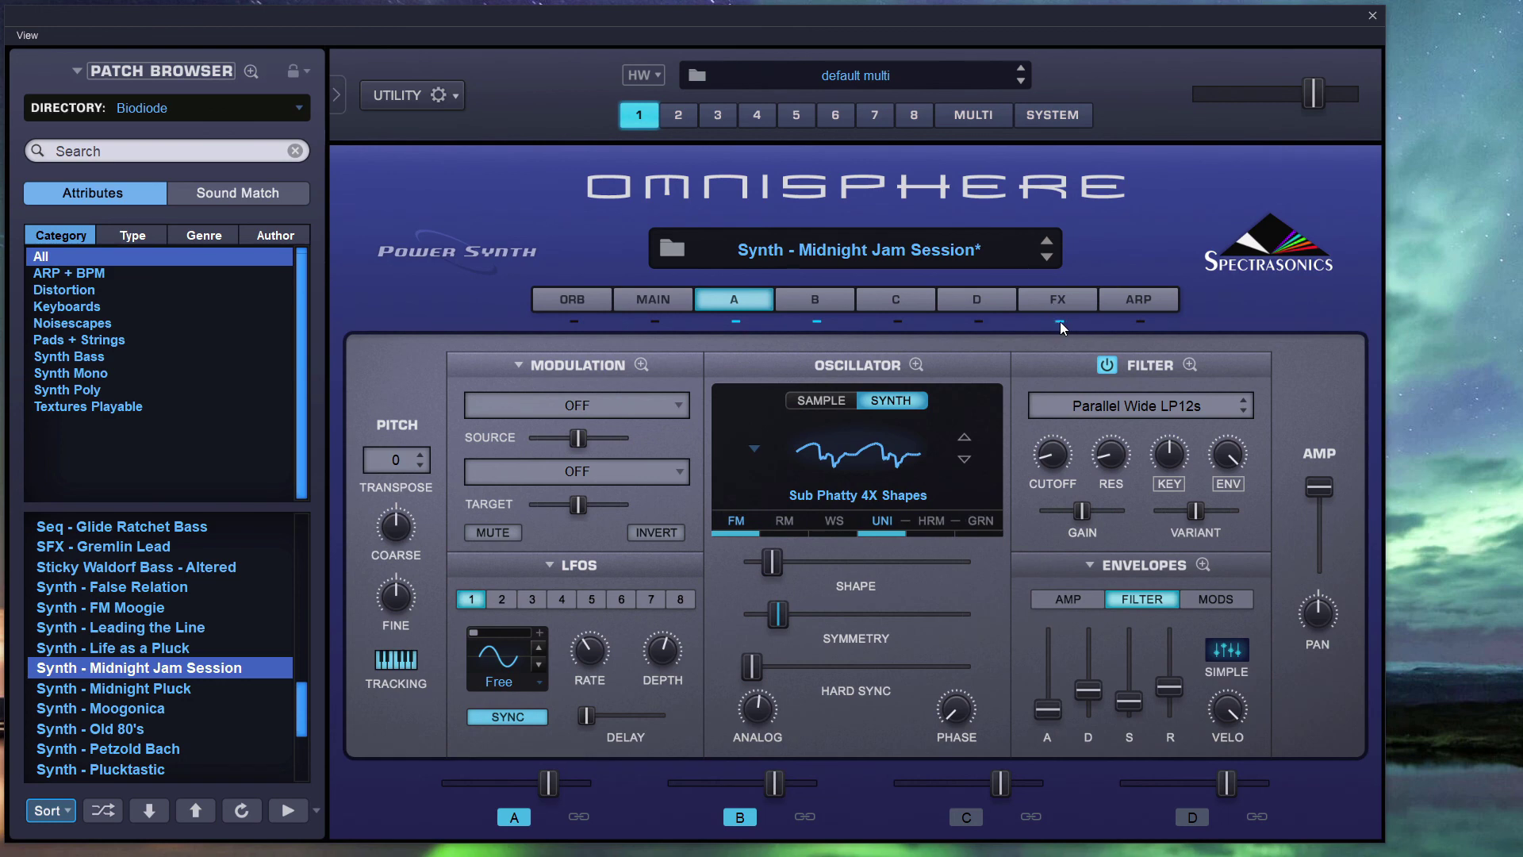